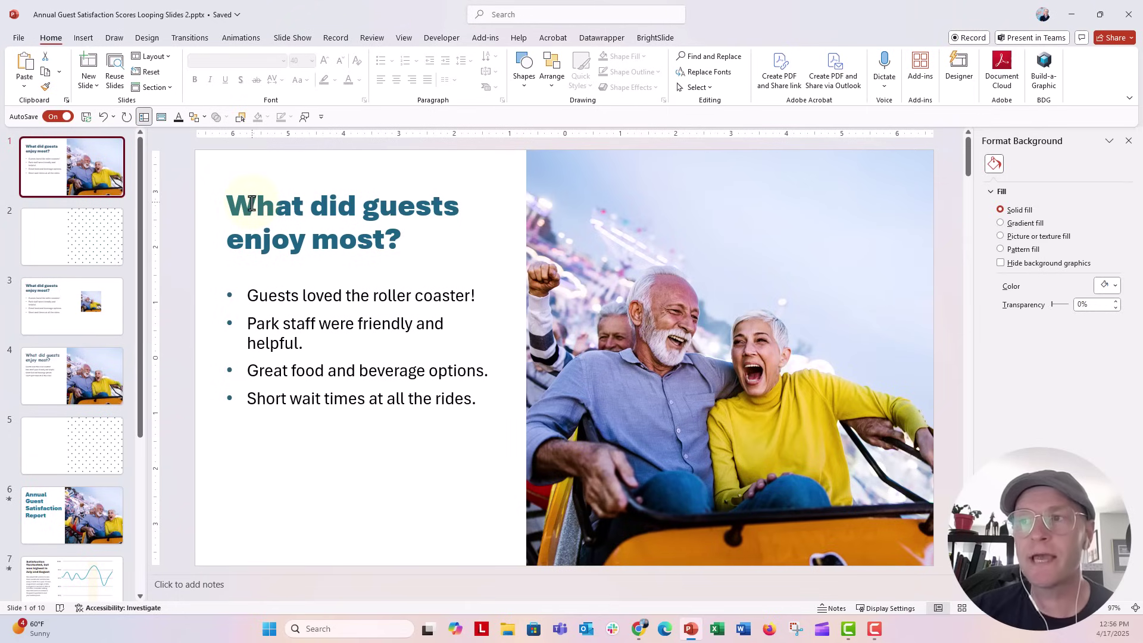
Select the bullet text box and then the roller-coaster photo on slide 1.
left_click(272, 328)
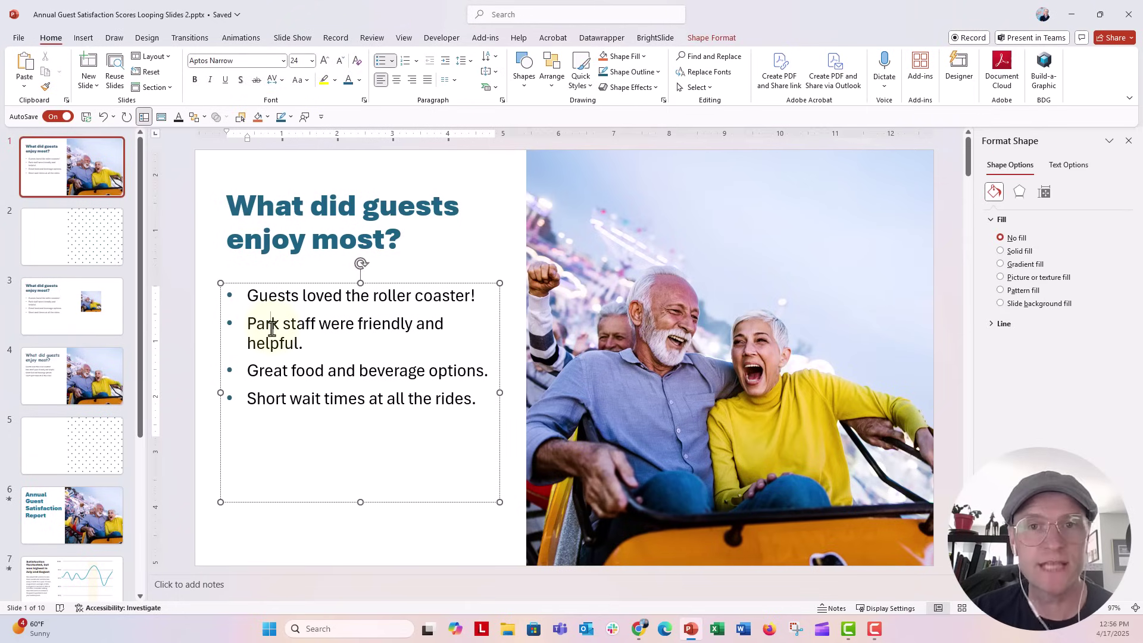
left_click(687, 189)
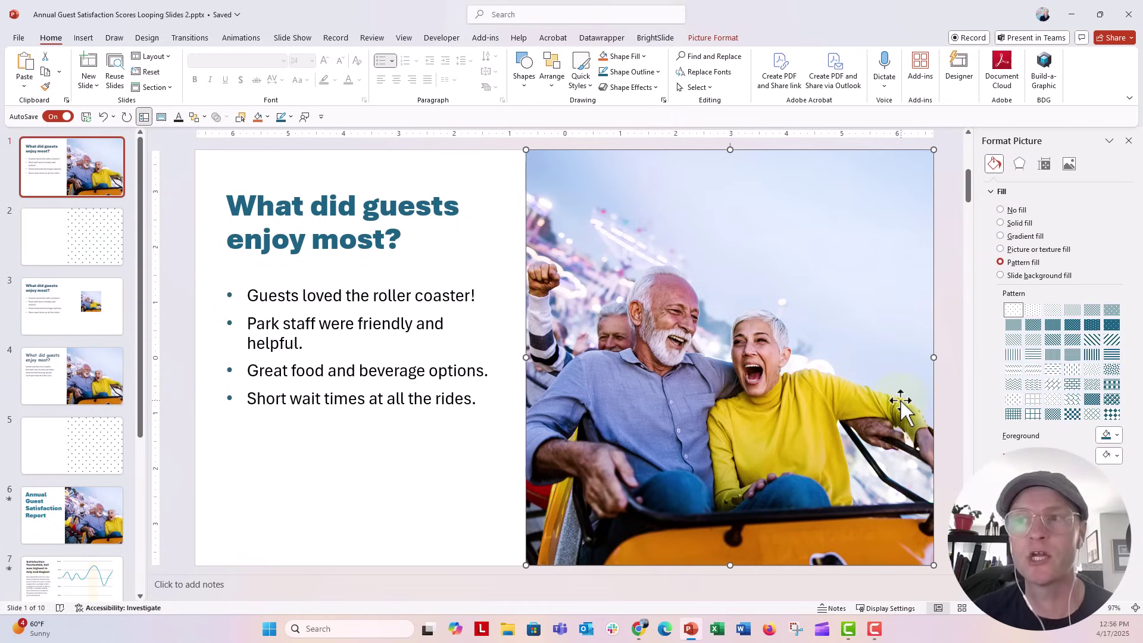
left_click(103, 253)
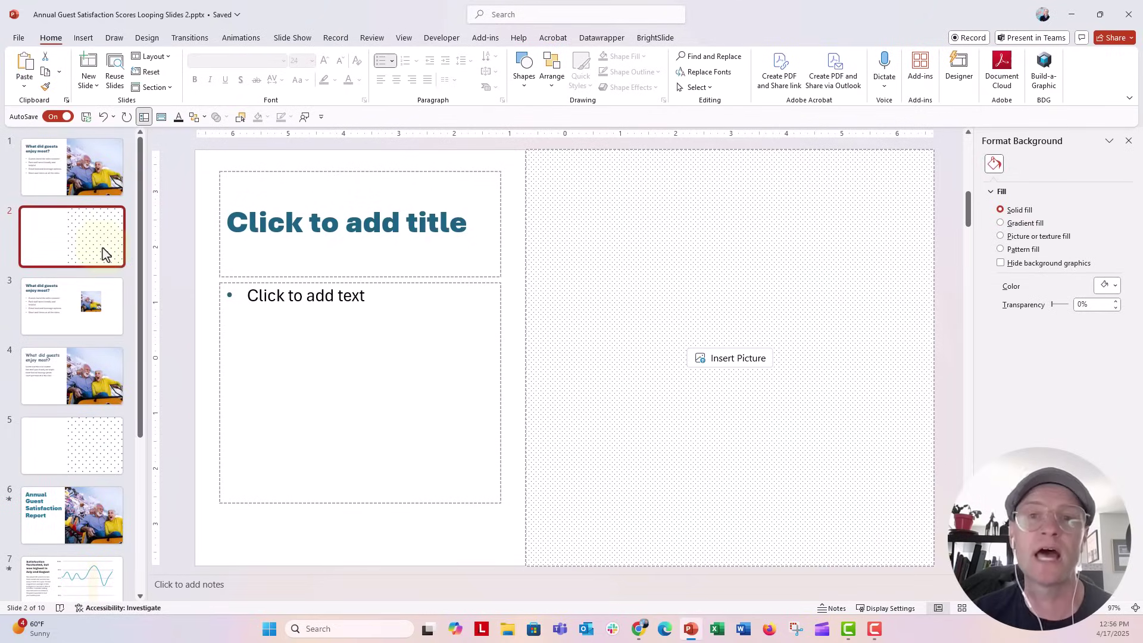
left_click(98, 86)
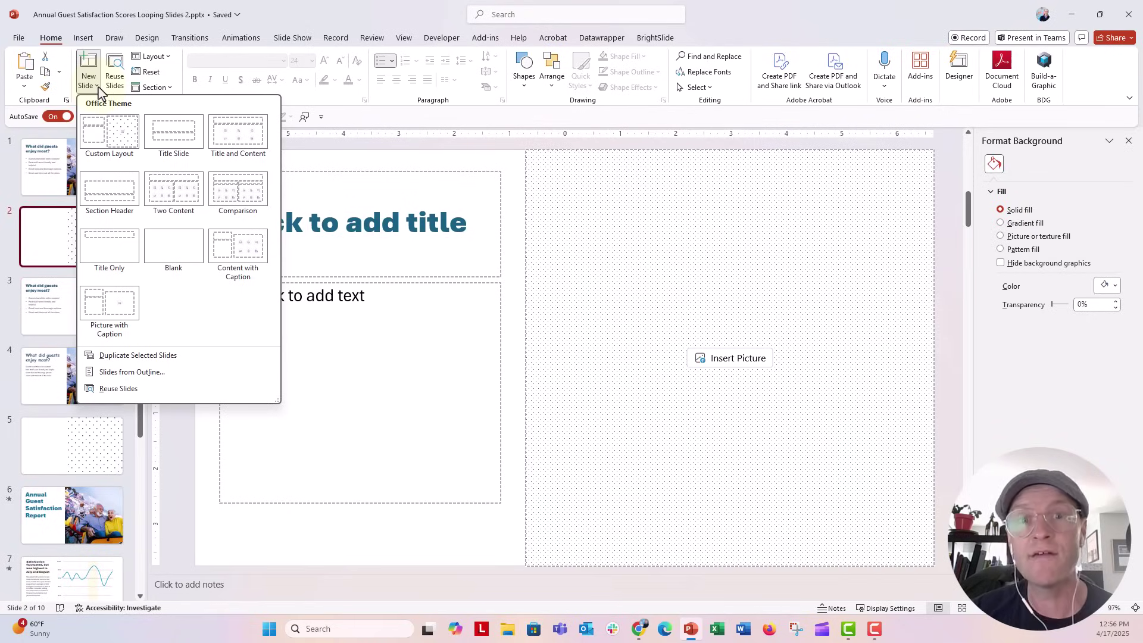
left_click(97, 88)
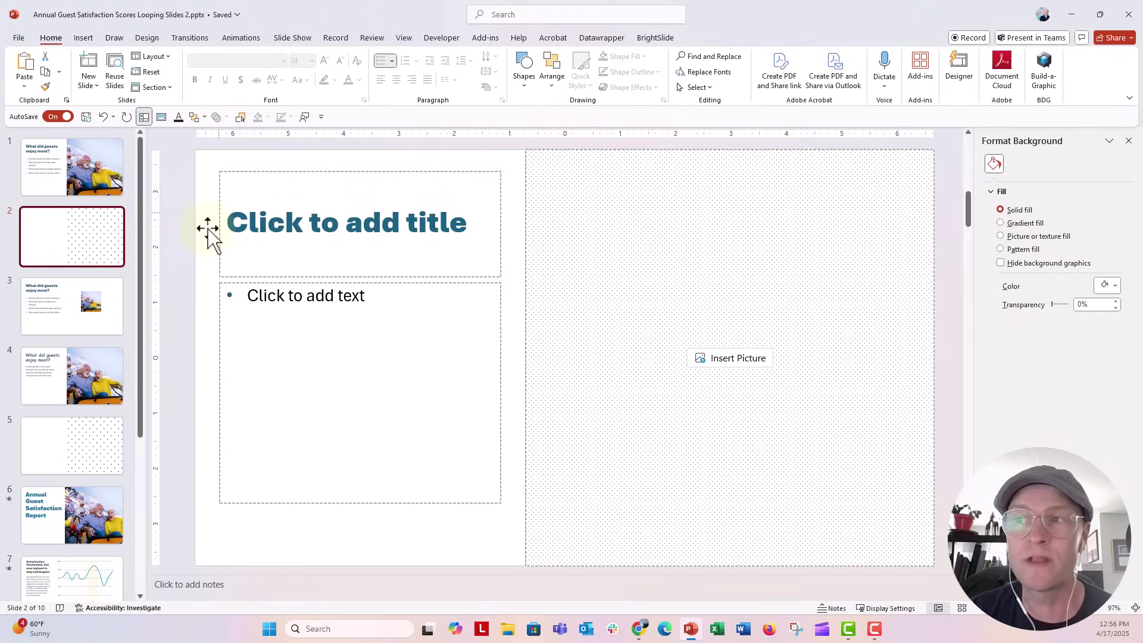
left_click(219, 213)
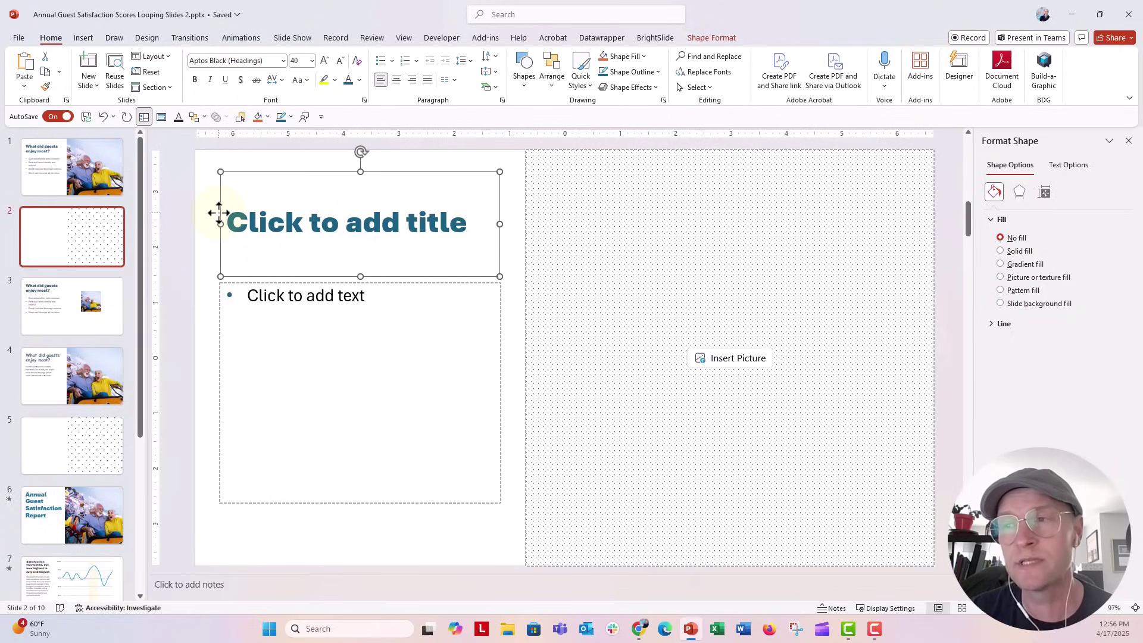
left_click(218, 325)
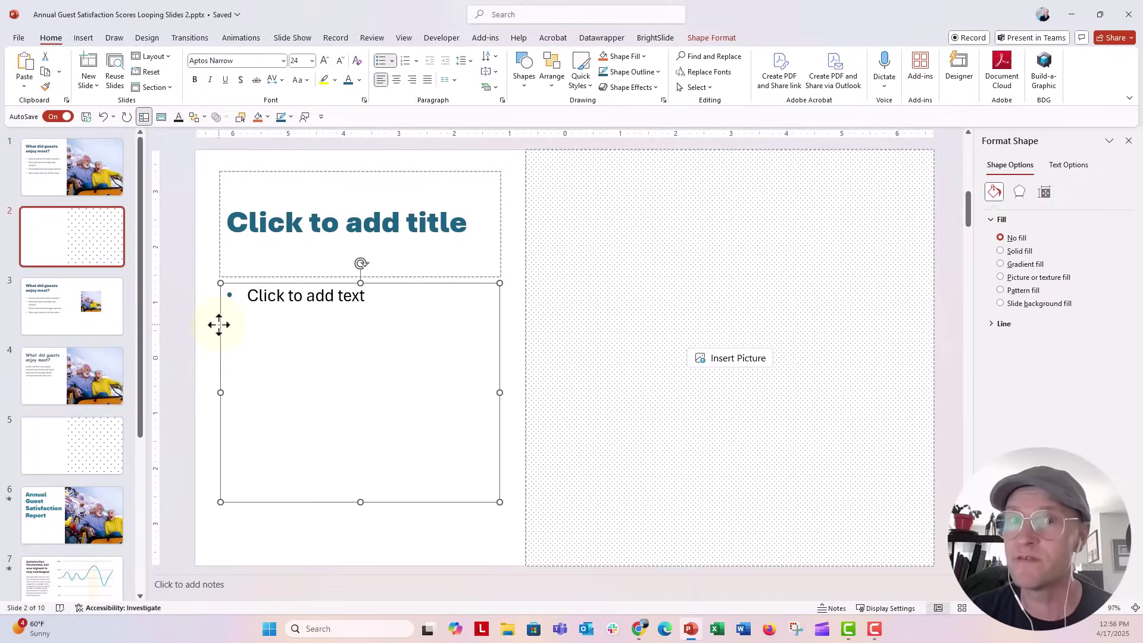
left_click(591, 263)
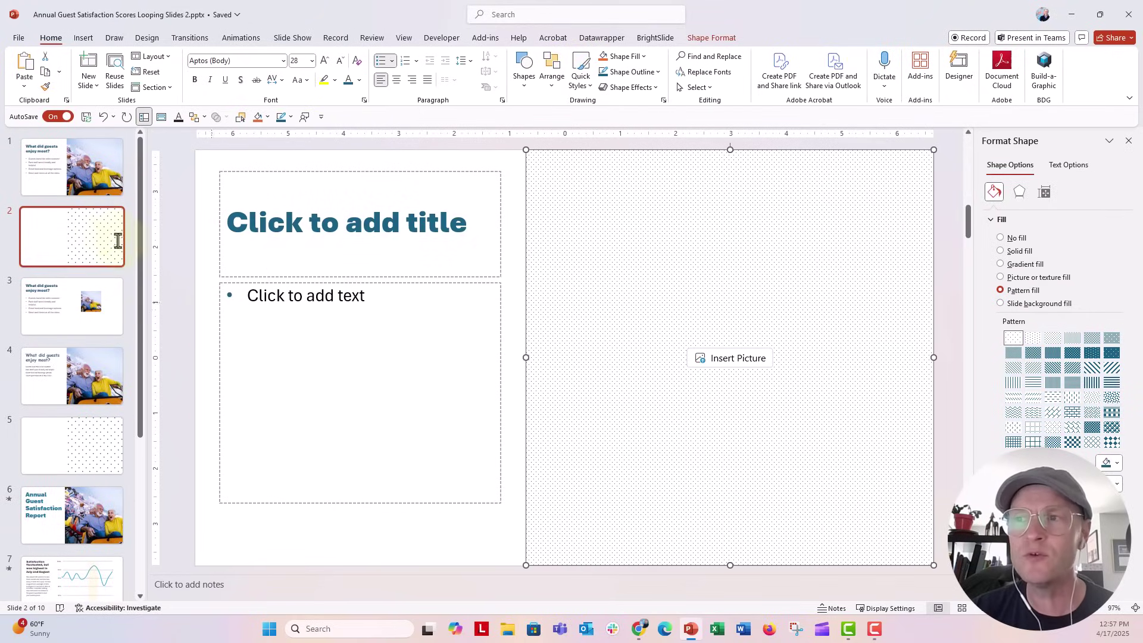
Delete slide 2's body placeholder, restore it with Reset, then go to slide 3.
left_click(221, 327)
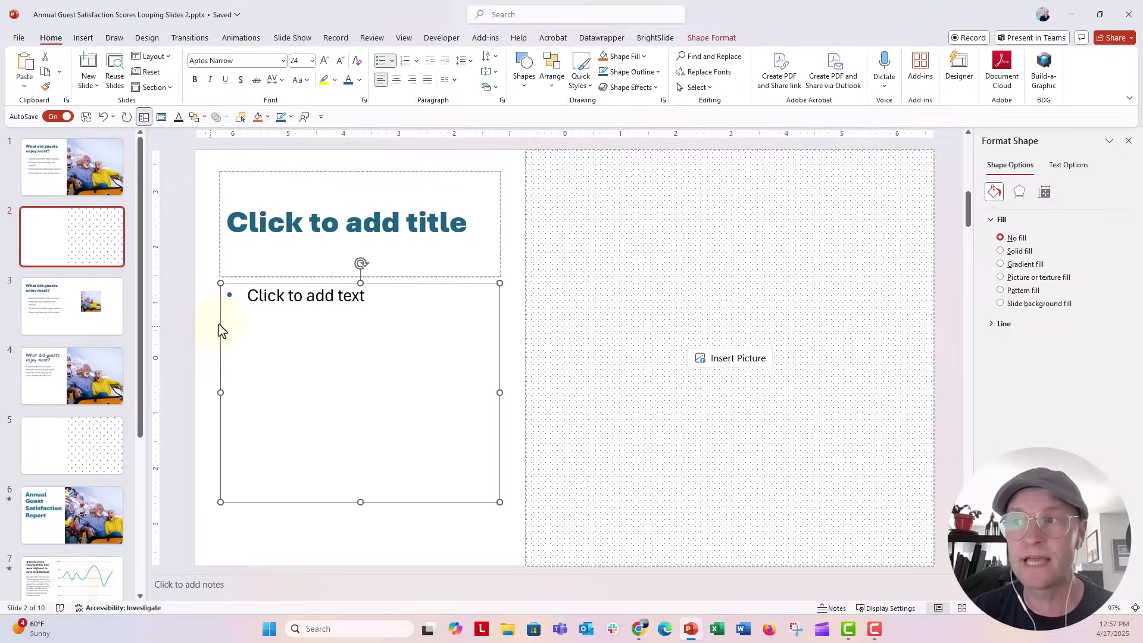
key("Delete")
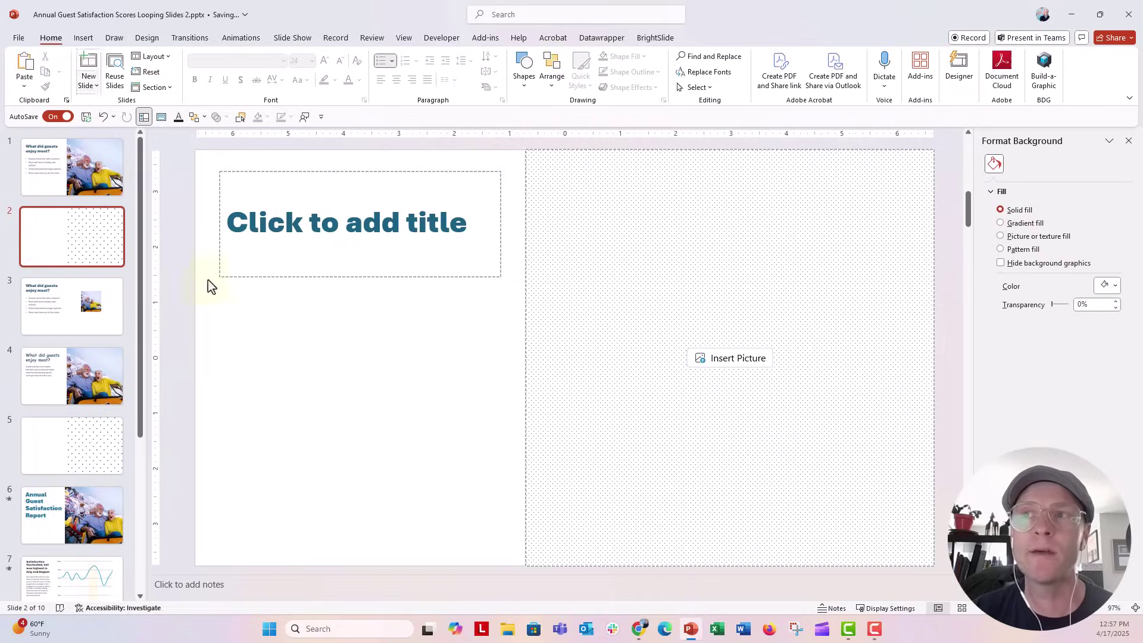
left_click(152, 72)
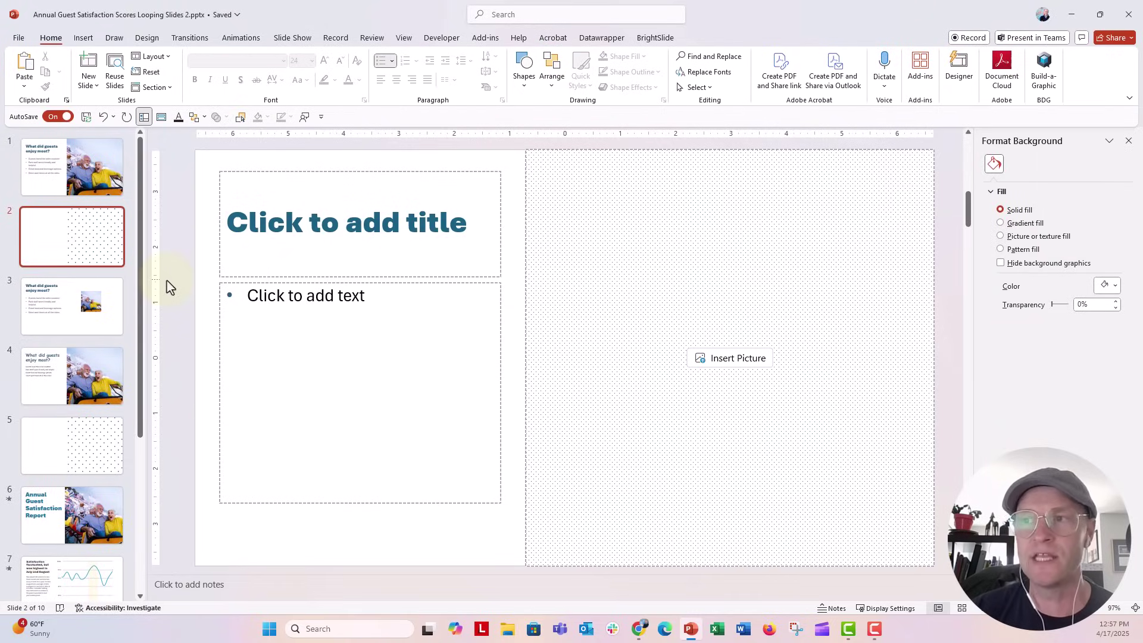
left_click(117, 315)
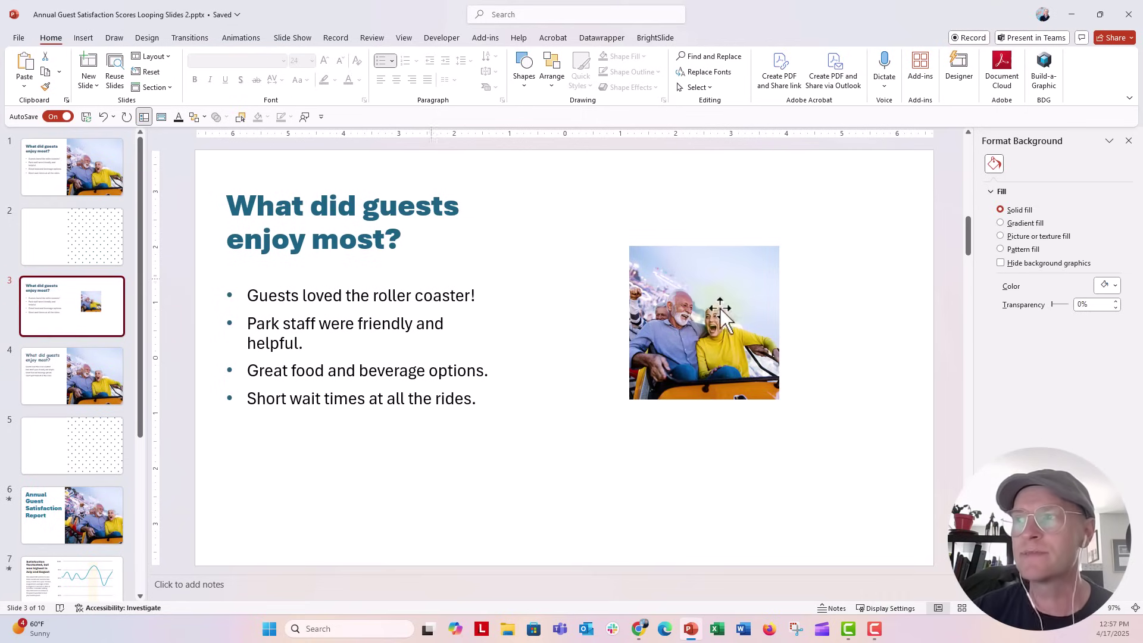
Drag slide 3's small photo, then Reset it to fill the right-half picture placeholder.
left_click(693, 290)
left_click_drag(673, 279, 649, 302)
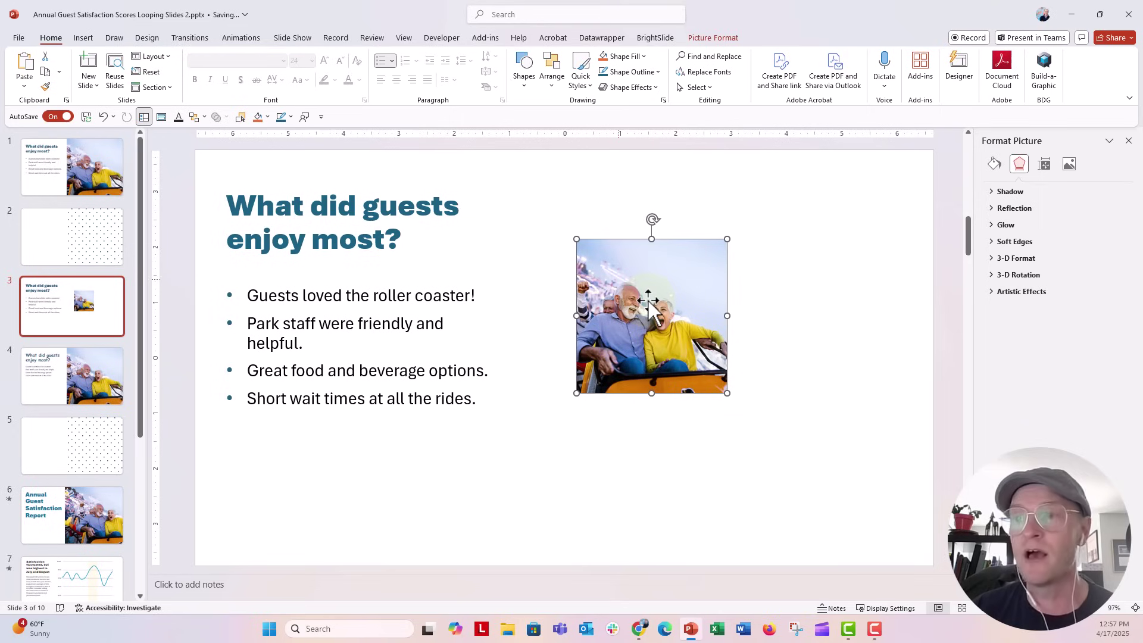
left_click_drag(648, 301, 660, 323)
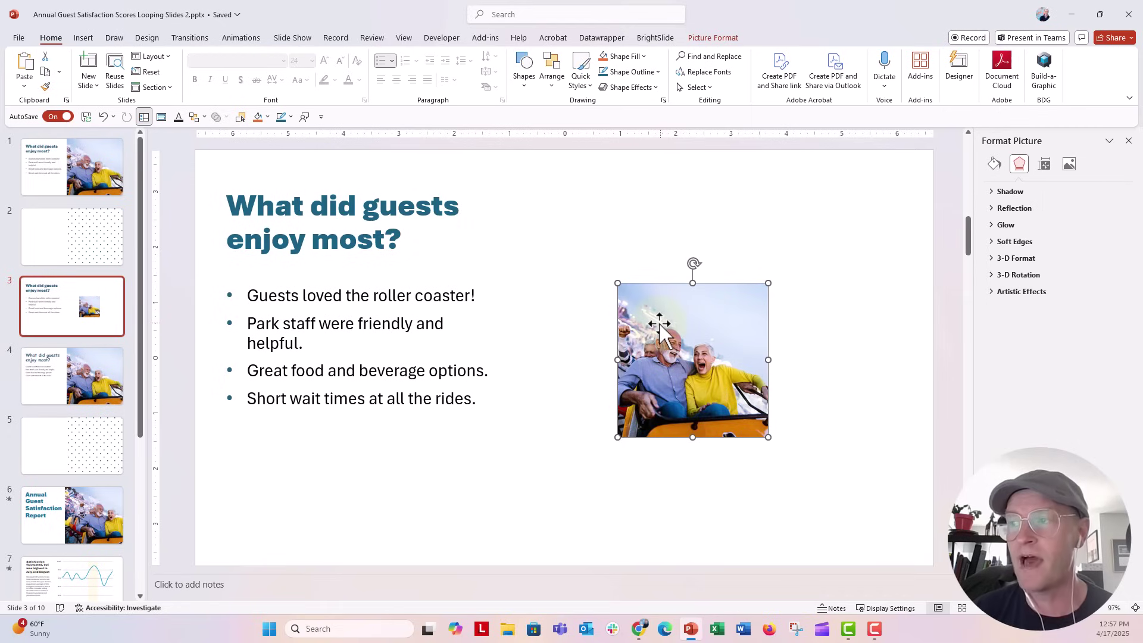
left_click(154, 72)
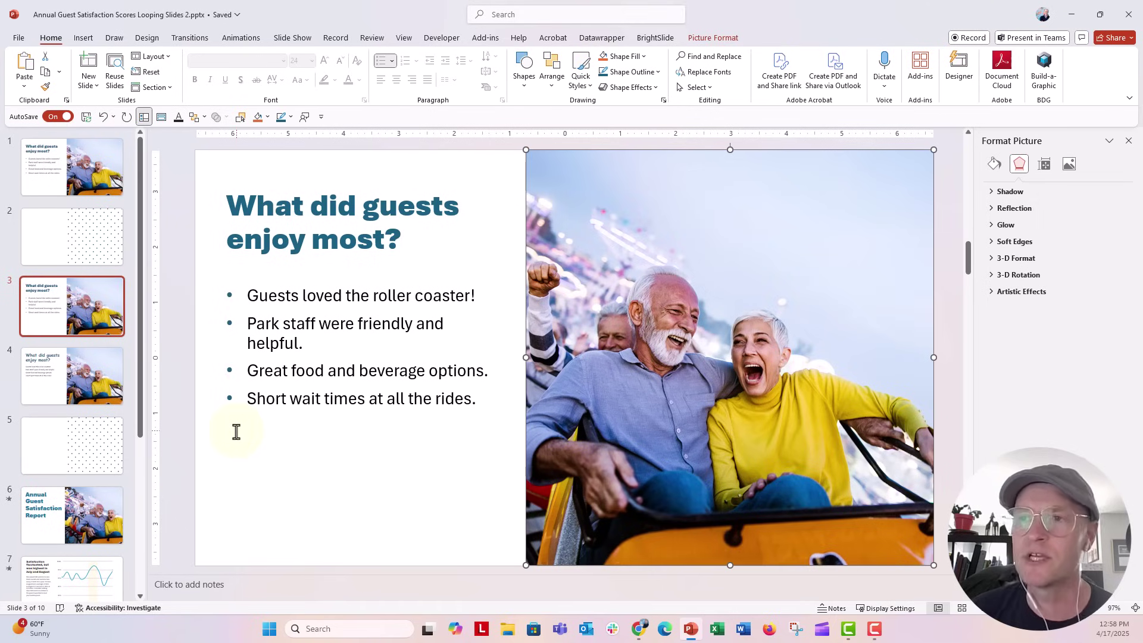
Select slide 4's whole body text box and Reset it to the layout's default formatting.
left_click(81, 393)
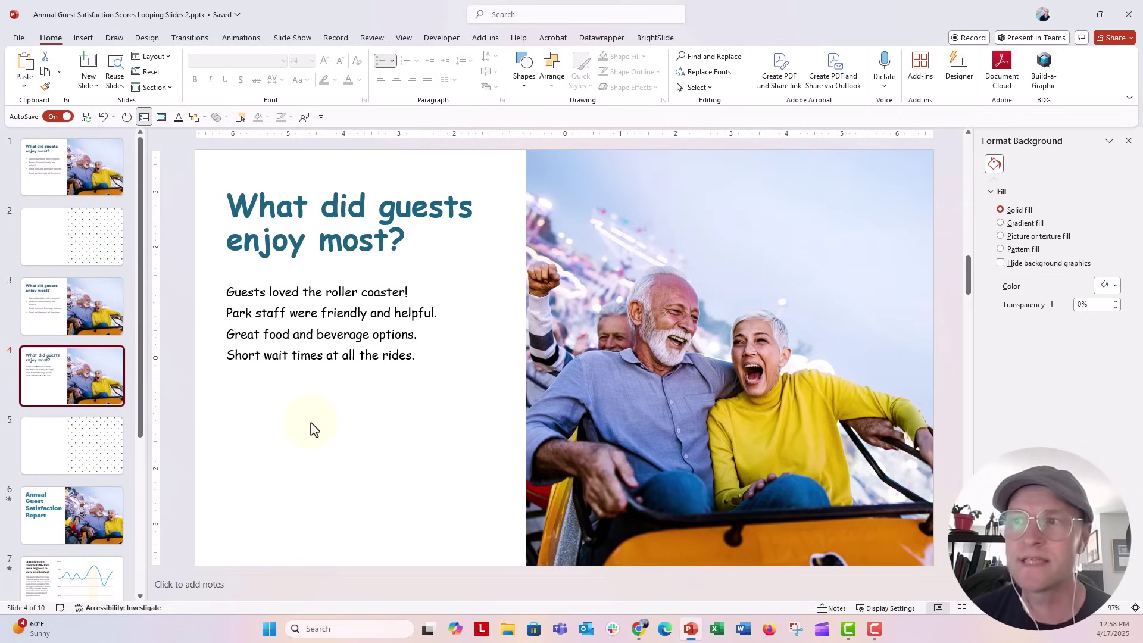
left_click(289, 372)
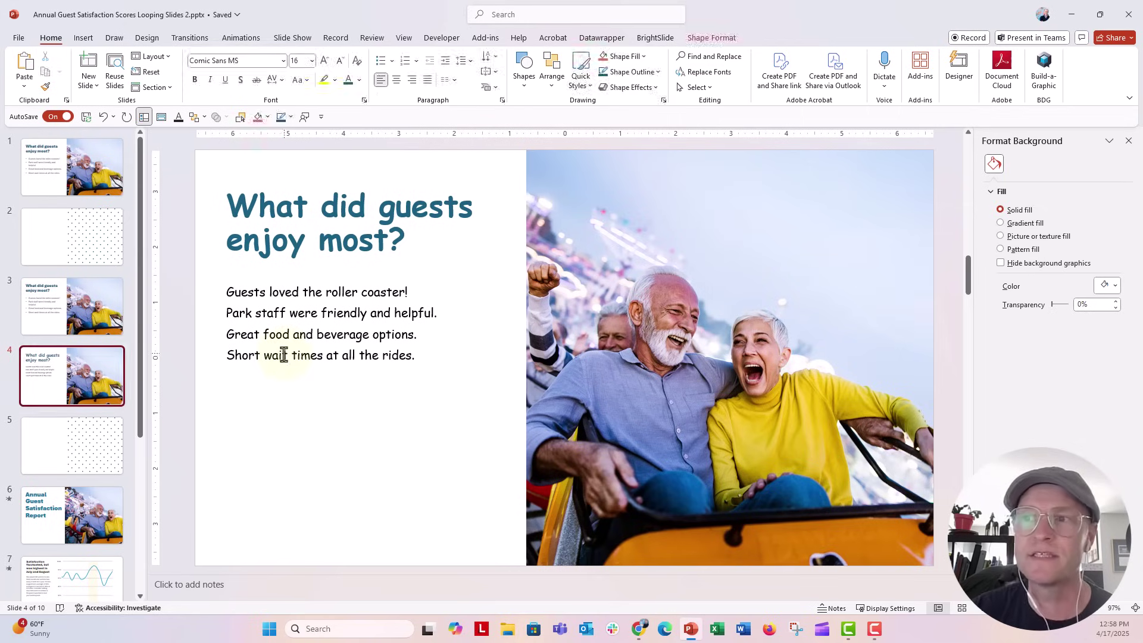
left_click(260, 291)
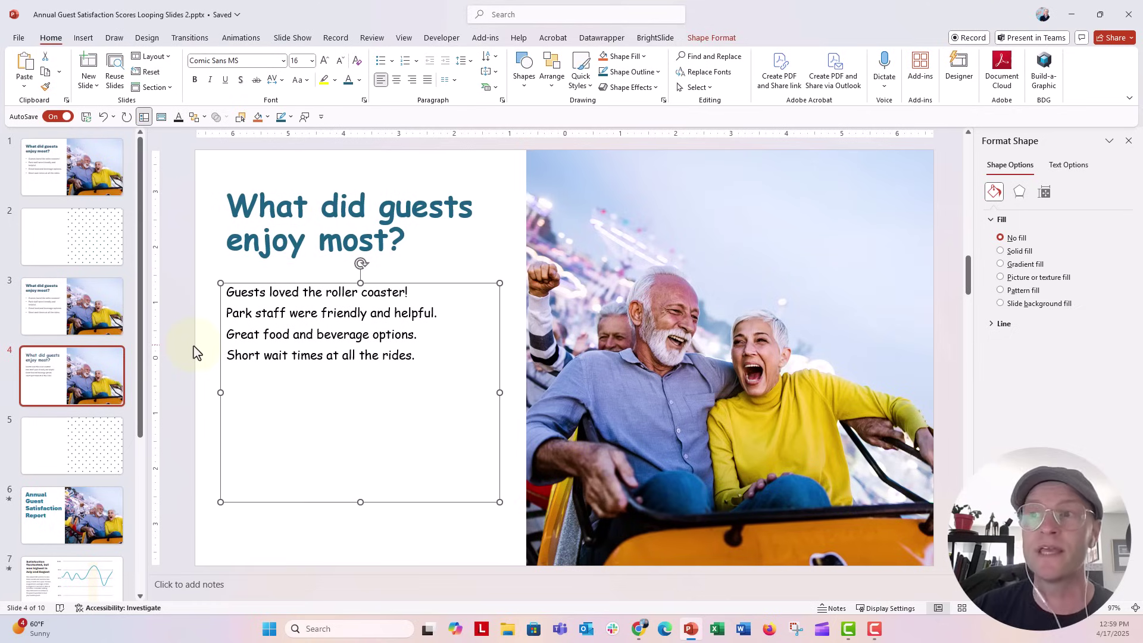
left_click(152, 72)
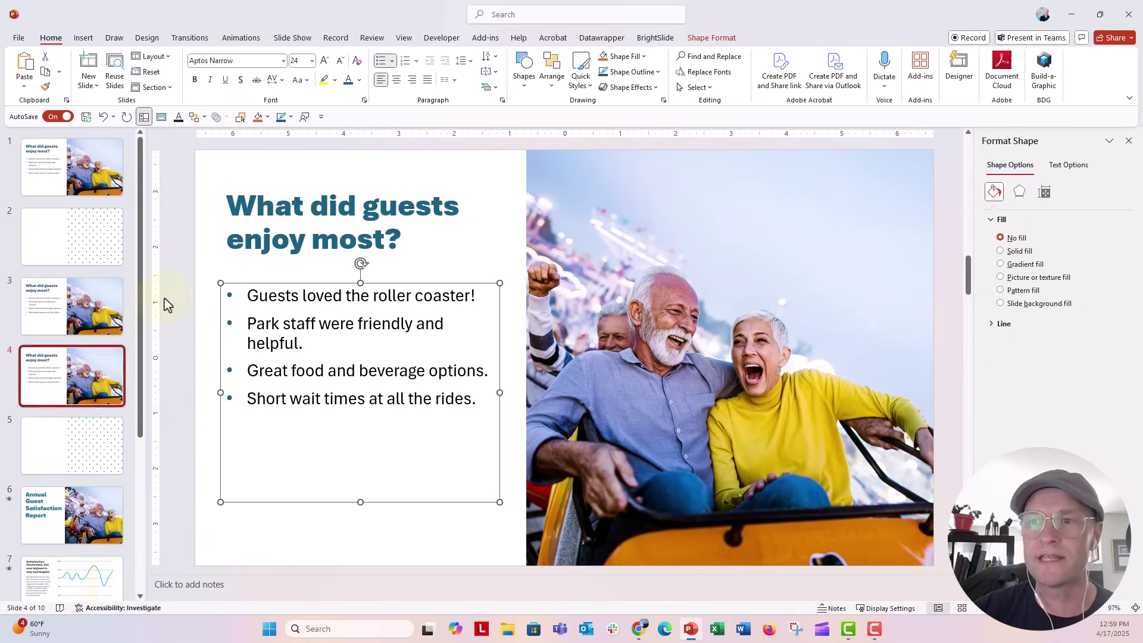
Duplicate slide 4 as slide 5 and shrink the copy's roller-coaster photo to a small square.
left_click(122, 458)
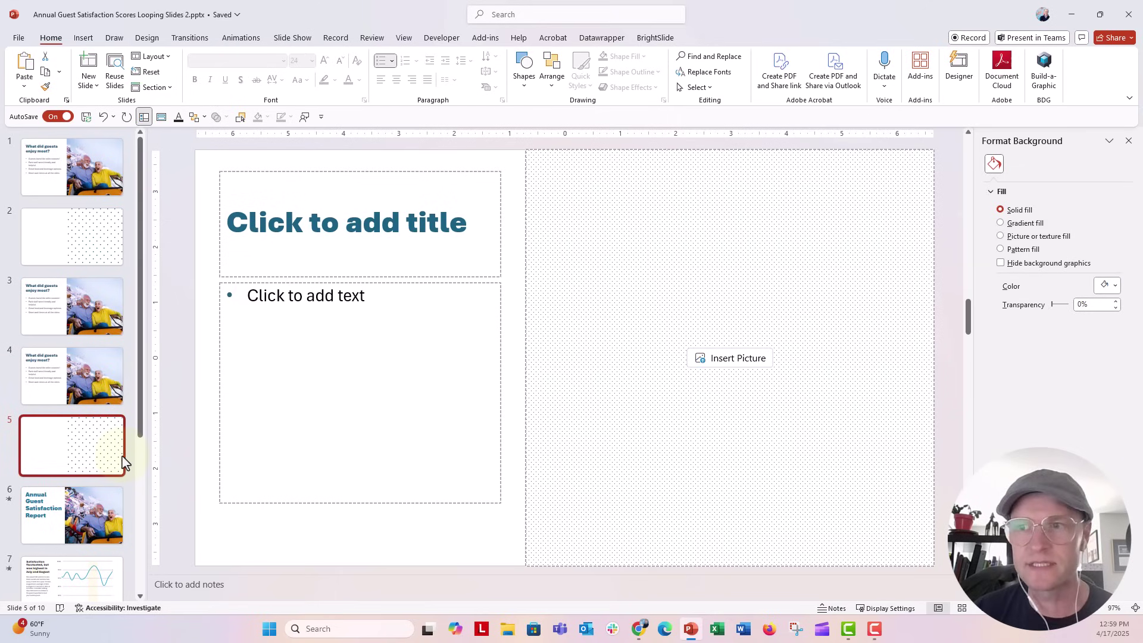
left_click(112, 402)
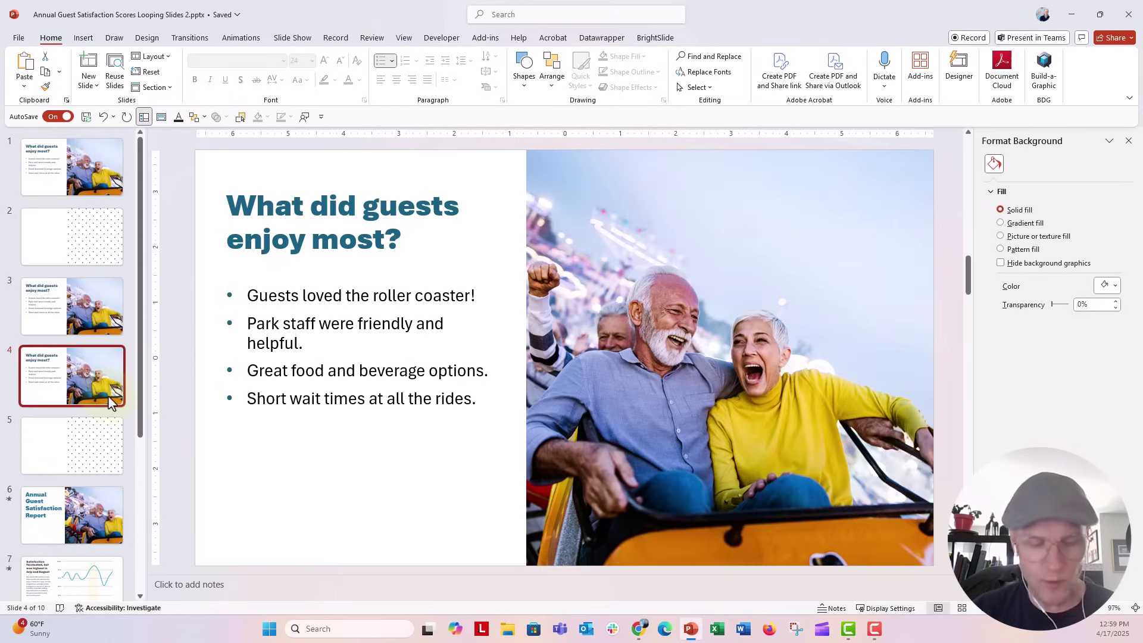
key("ctrl+d")
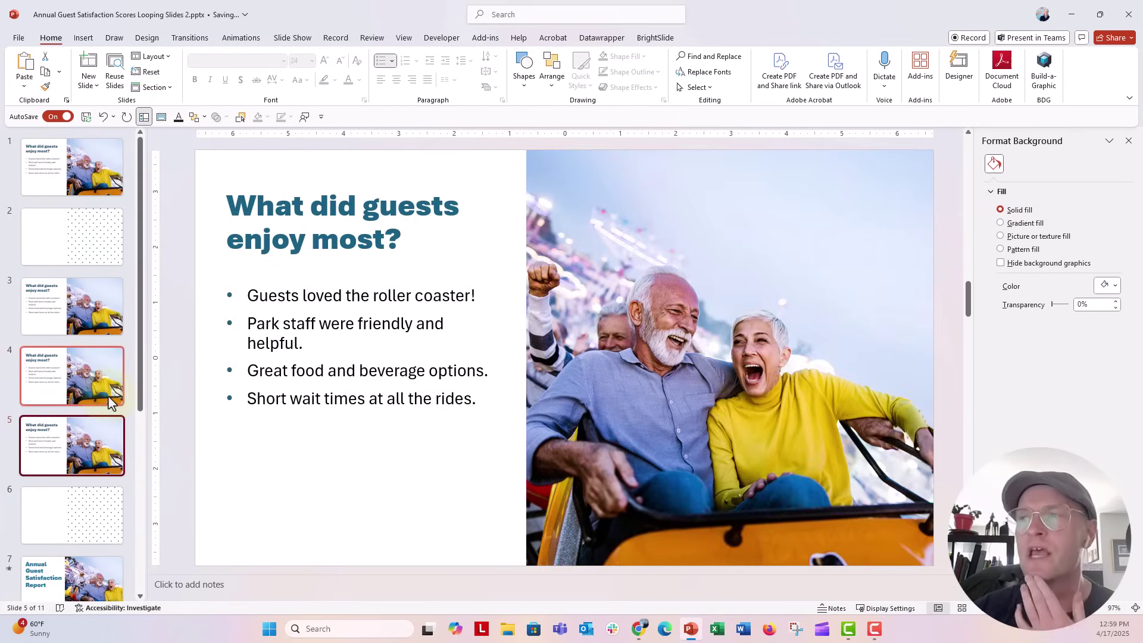
left_click(626, 325)
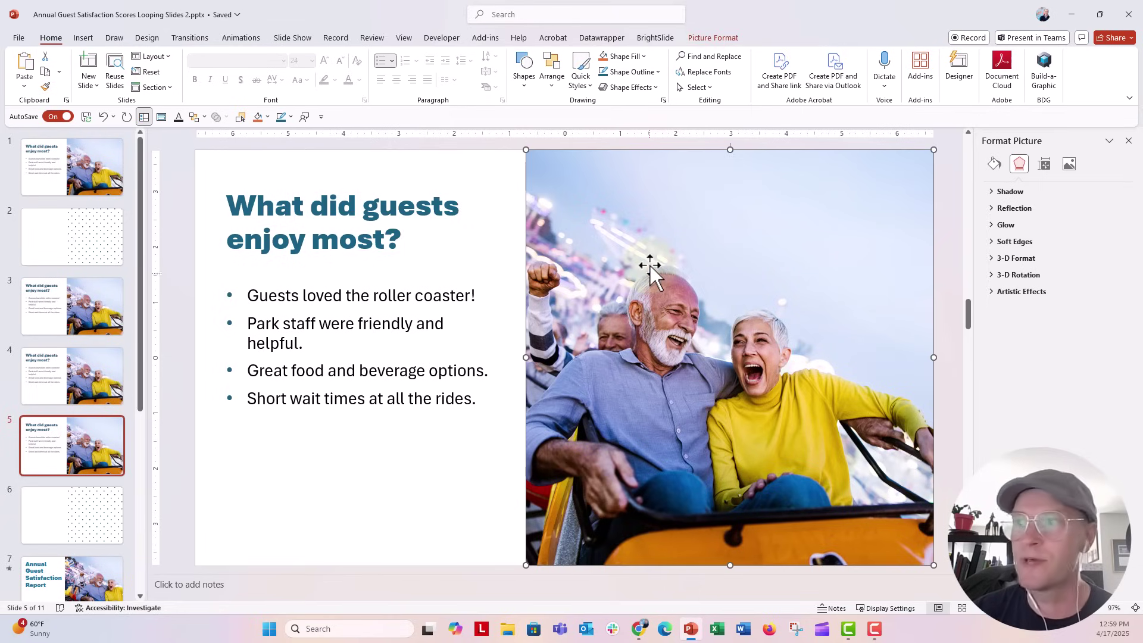
mouse_move(933, 565)
left_mouse_down()
mouse_move(777, 357)
mouse_move(719, 346)
left_mouse_up()
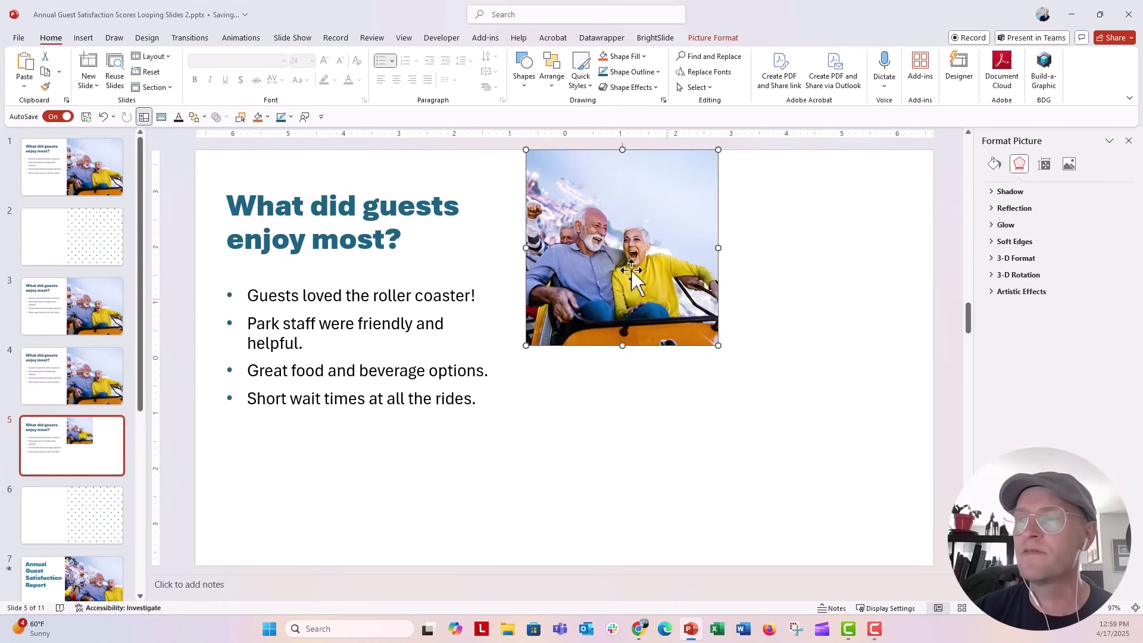
left_click(84, 37)
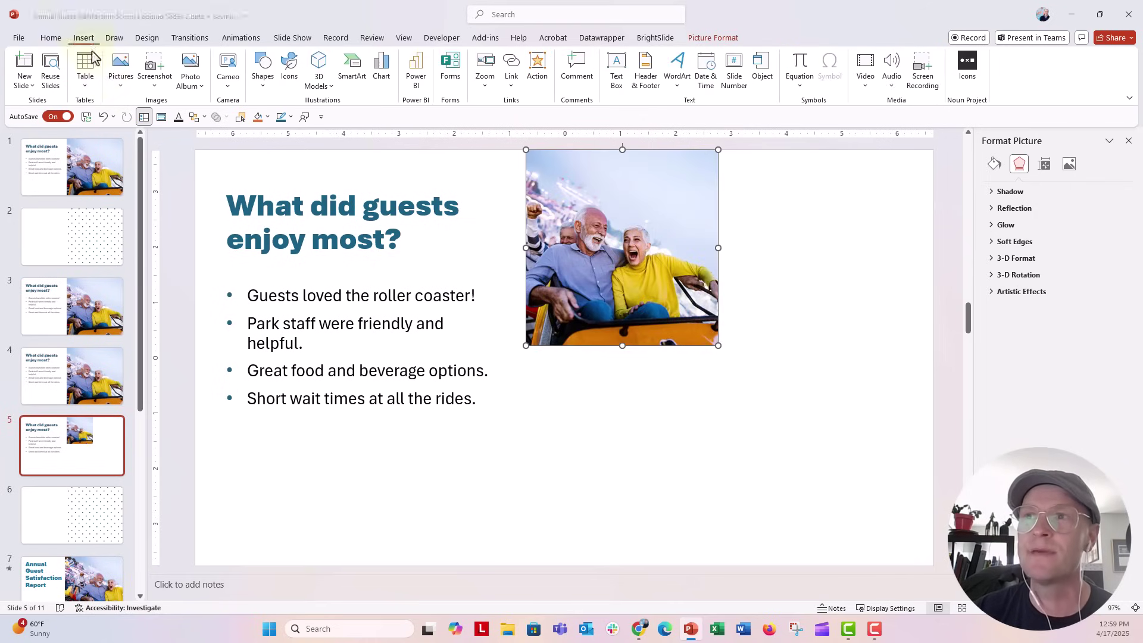
Insert a carousel stock photo from a 'theme park' search, shrunk into the lower-right corner.
left_click(120, 80)
left_click(152, 156)
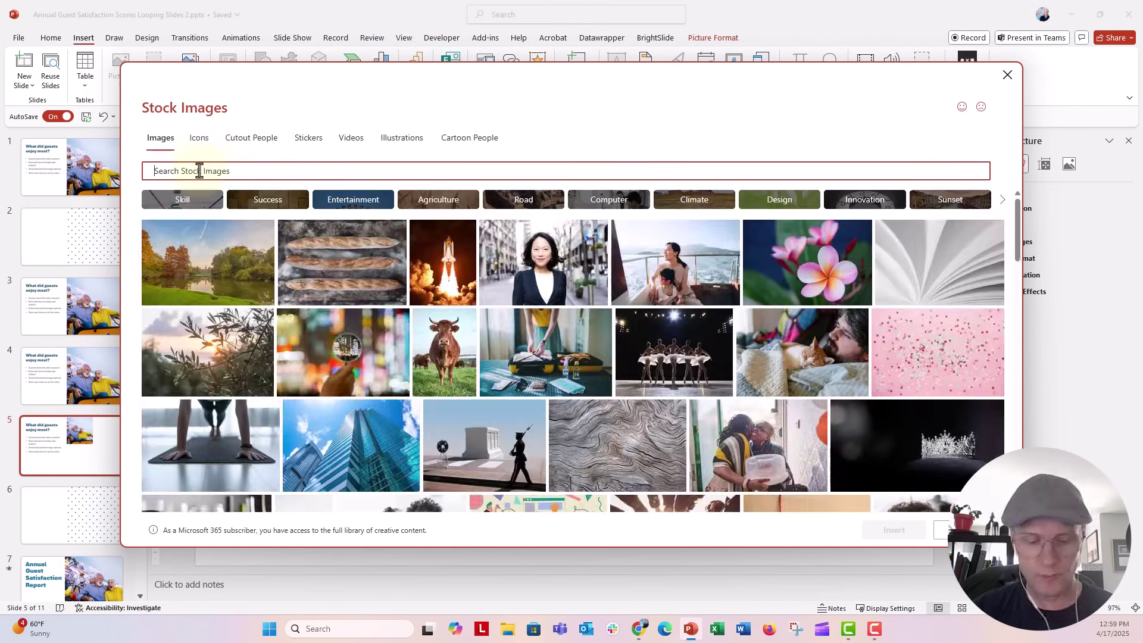
type("theme park")
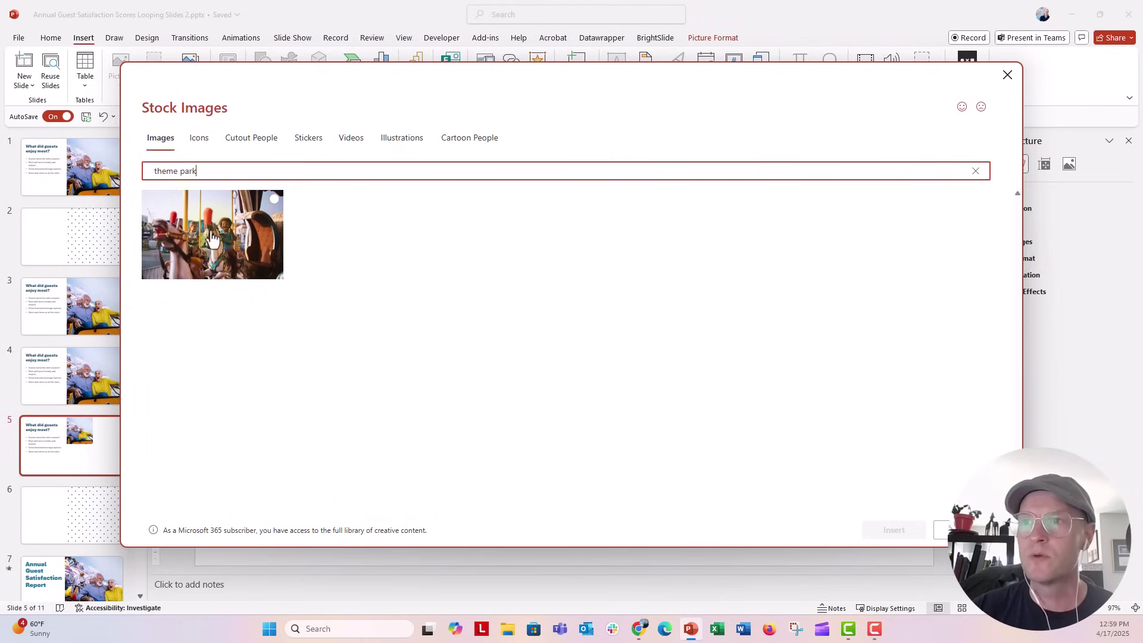
left_click(210, 235)
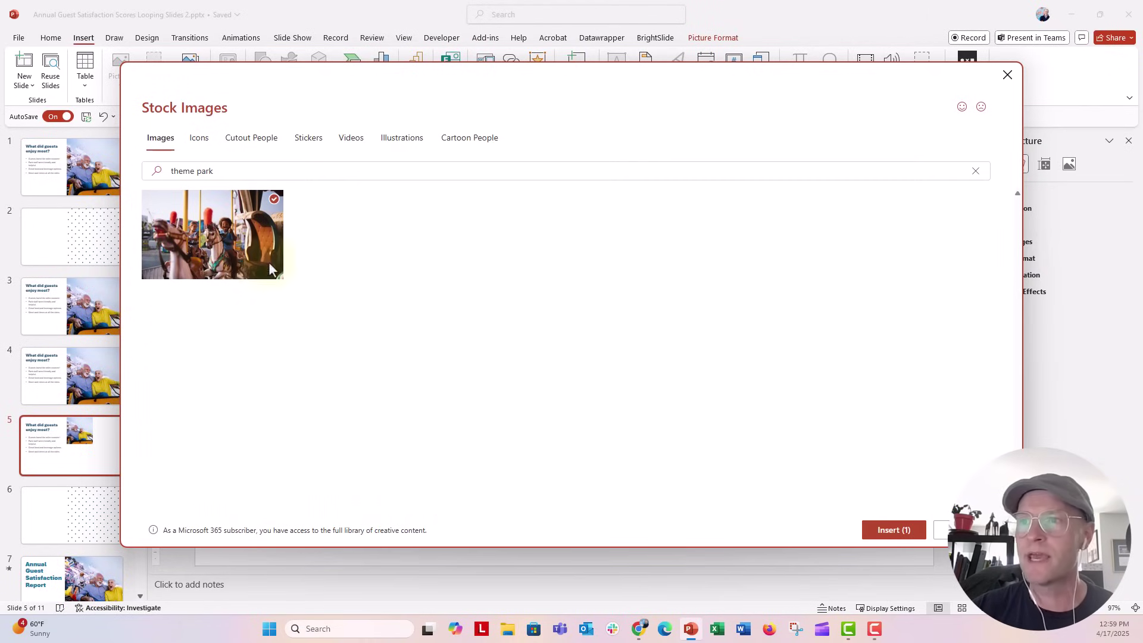
left_click(884, 531)
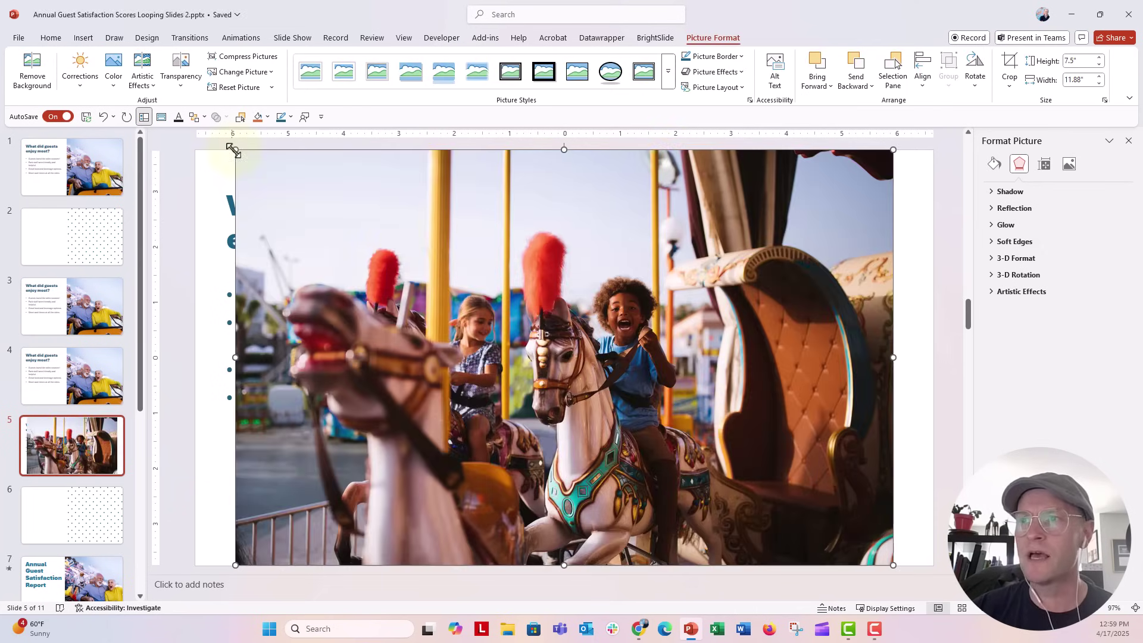
left_click_drag(233, 151, 654, 402)
left_click_drag(729, 476, 769, 454)
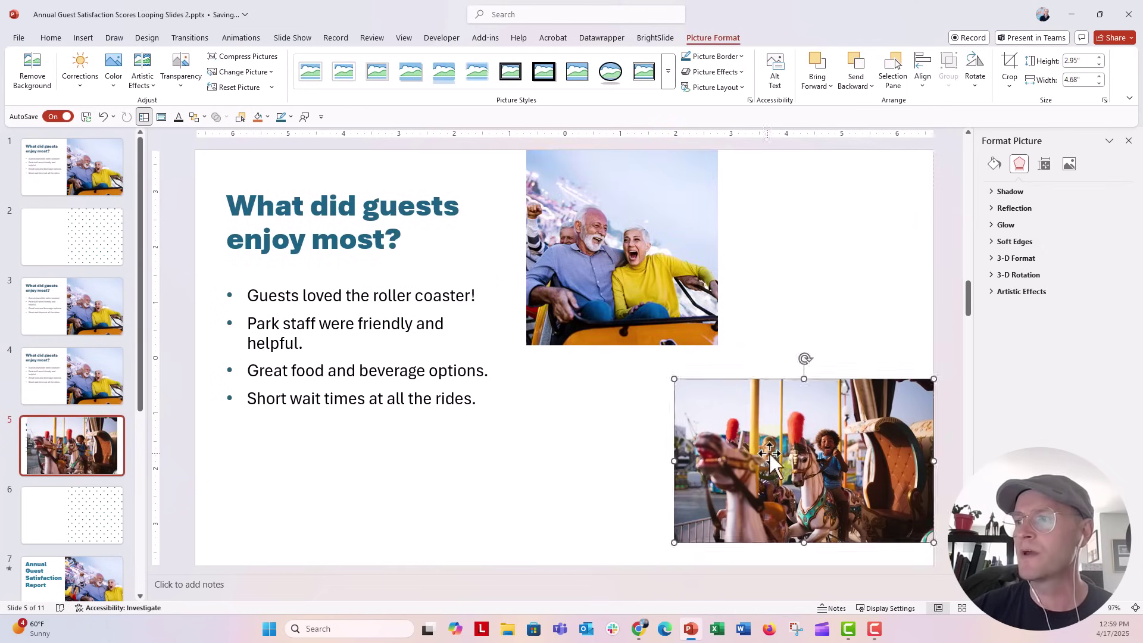
Draw a text box below the bullets and fill it with one trimmed Lorem ipsum paragraph.
left_click(84, 40)
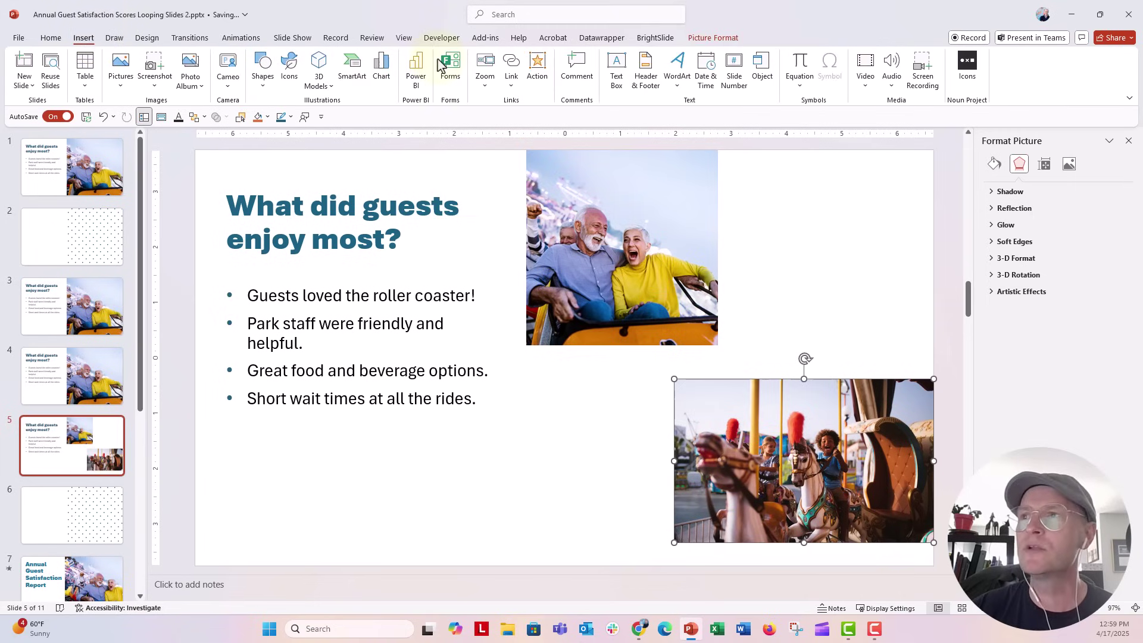
left_click(617, 71)
left_click_drag(294, 455, 465, 507)
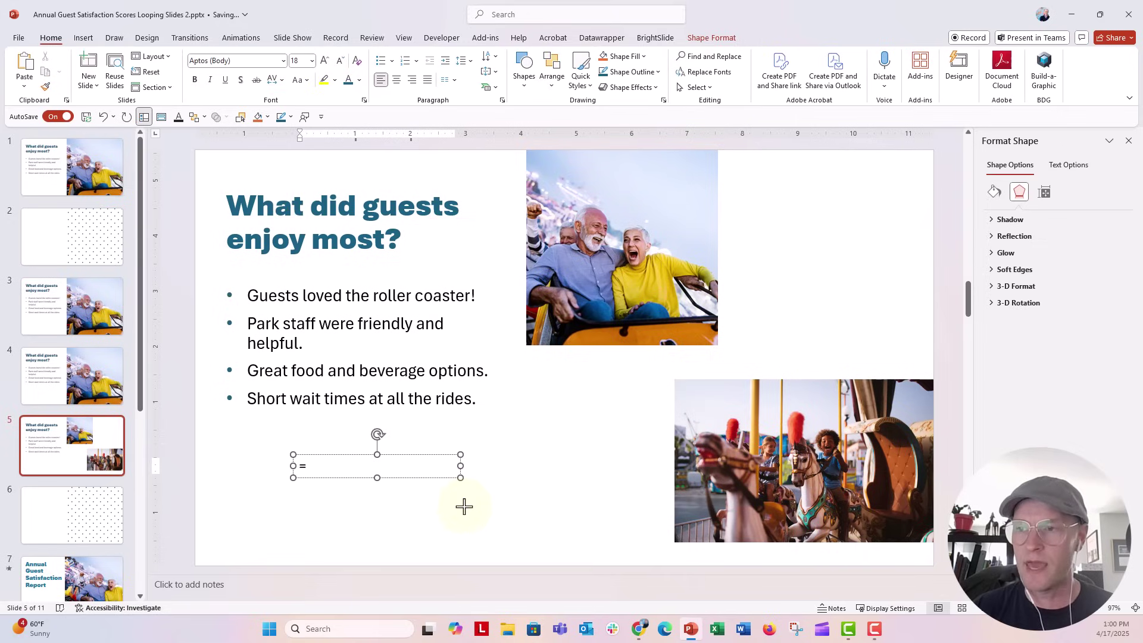
type("lorem(")
key("Return")
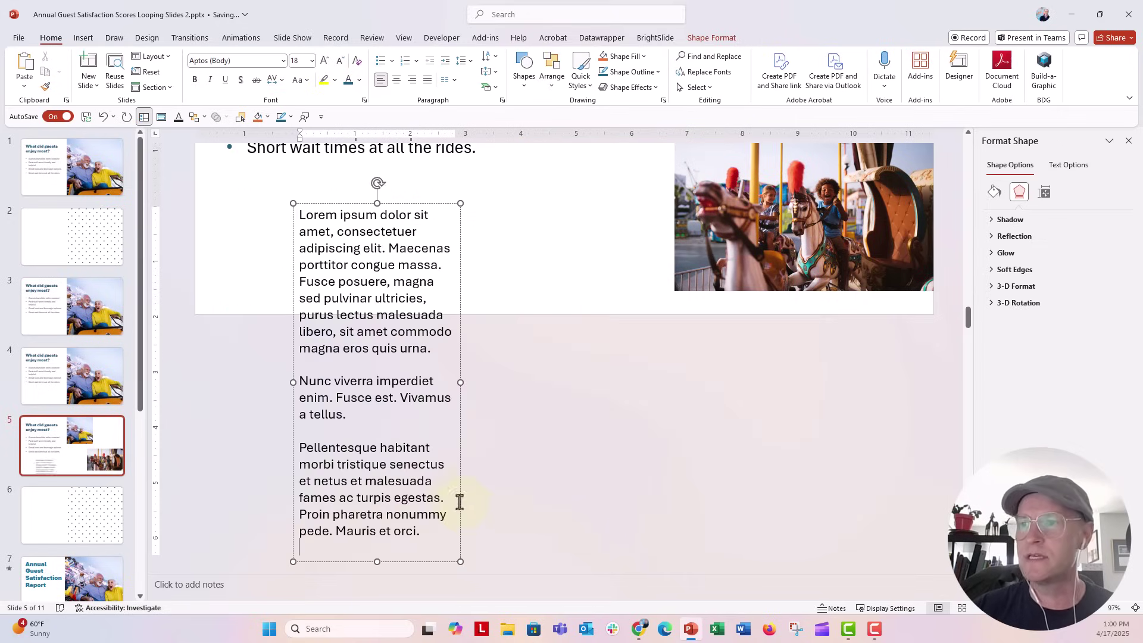
left_click_drag(301, 331, 486, 546)
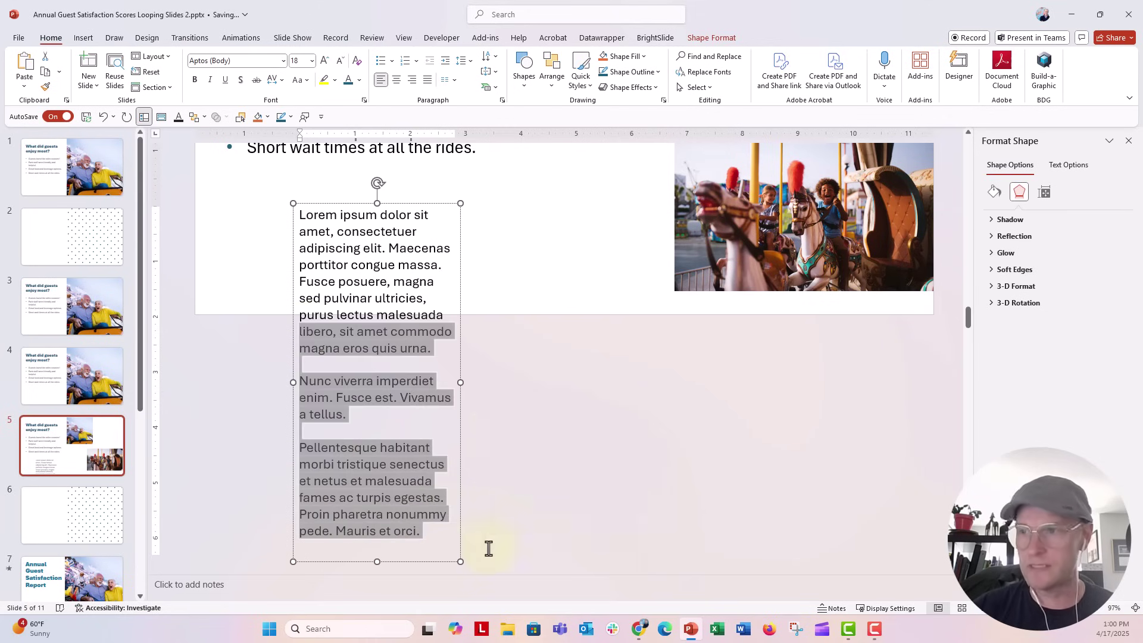
key("Delete")
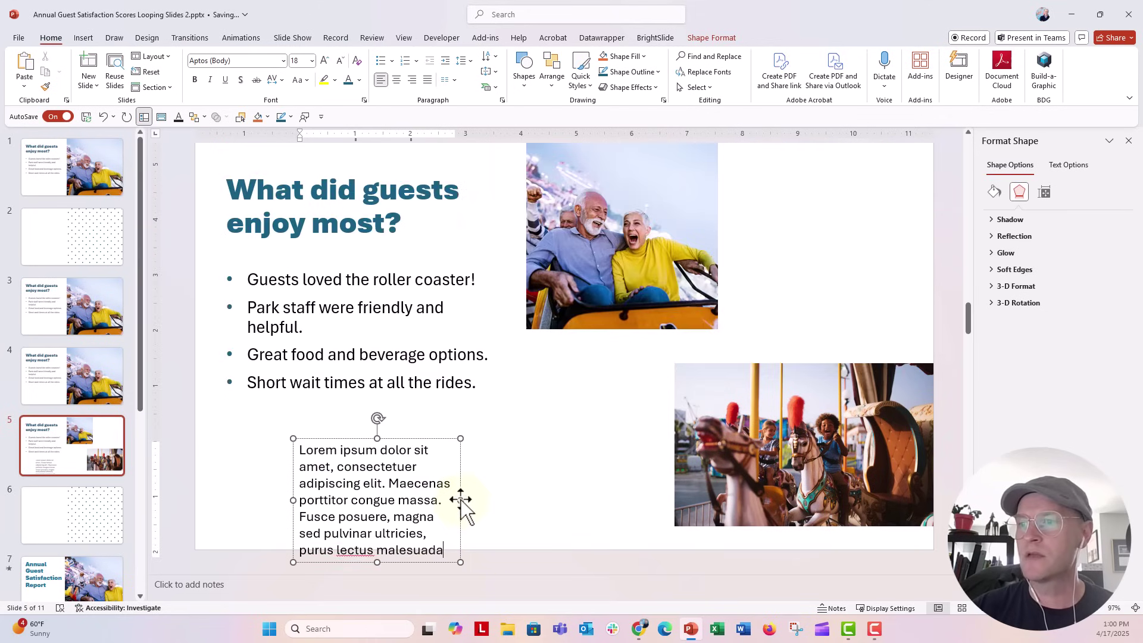
Resize the Lorem ipsum box and position it at the slide's upper right.
left_click_drag(460, 500, 512, 494)
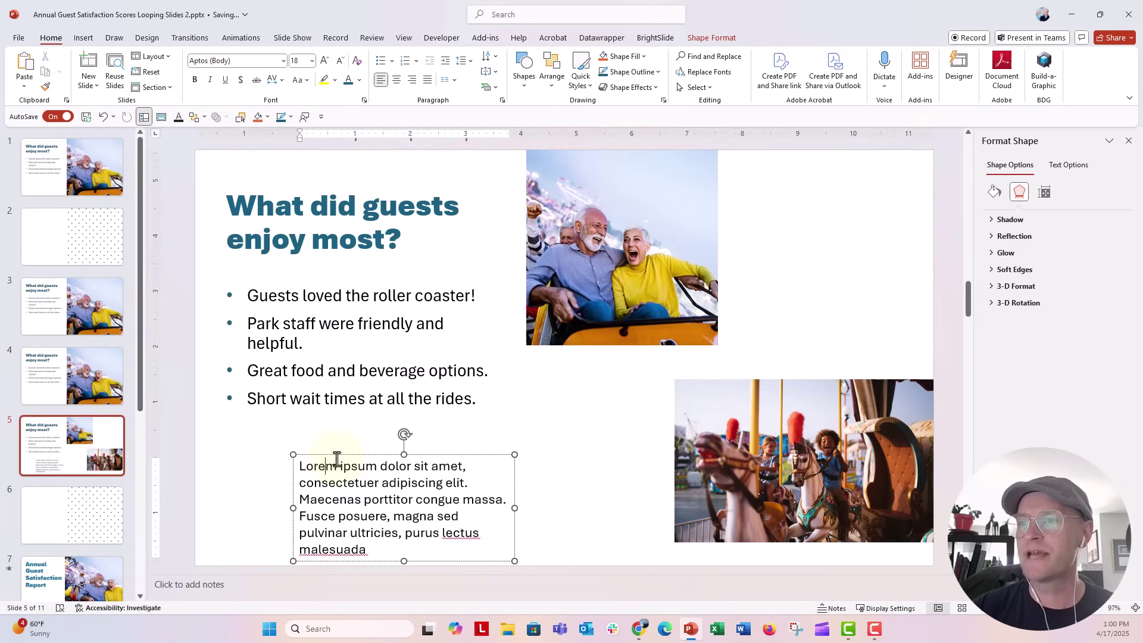
mouse_move(345, 448)
left_mouse_down()
mouse_move(685, 195)
mouse_move(778, 187)
left_mouse_up()
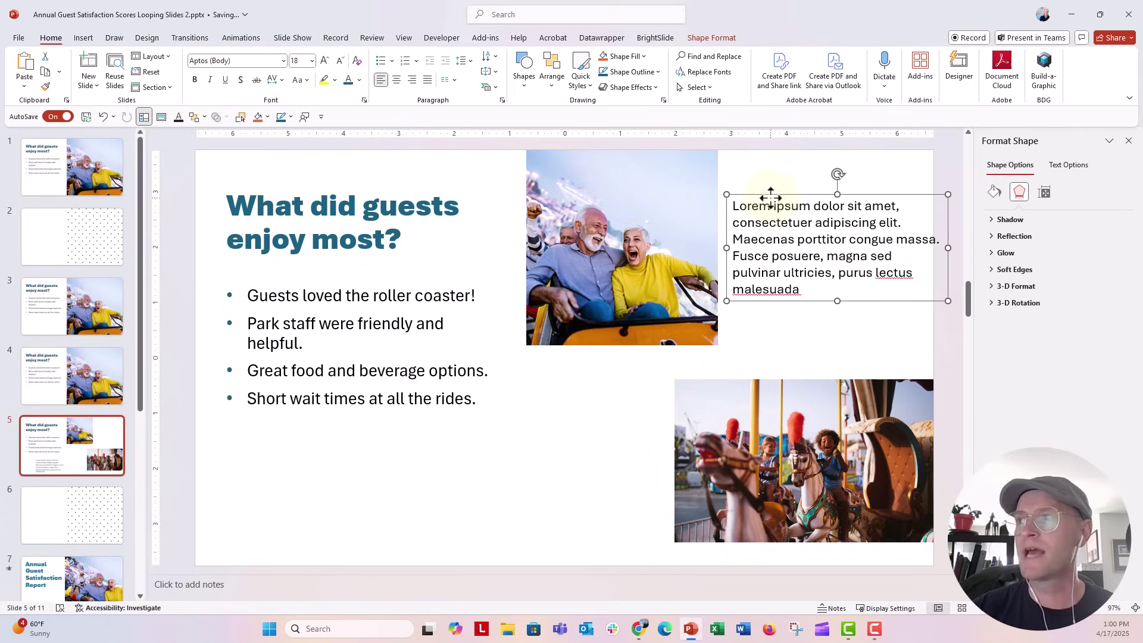
left_click_drag(947, 249, 924, 248)
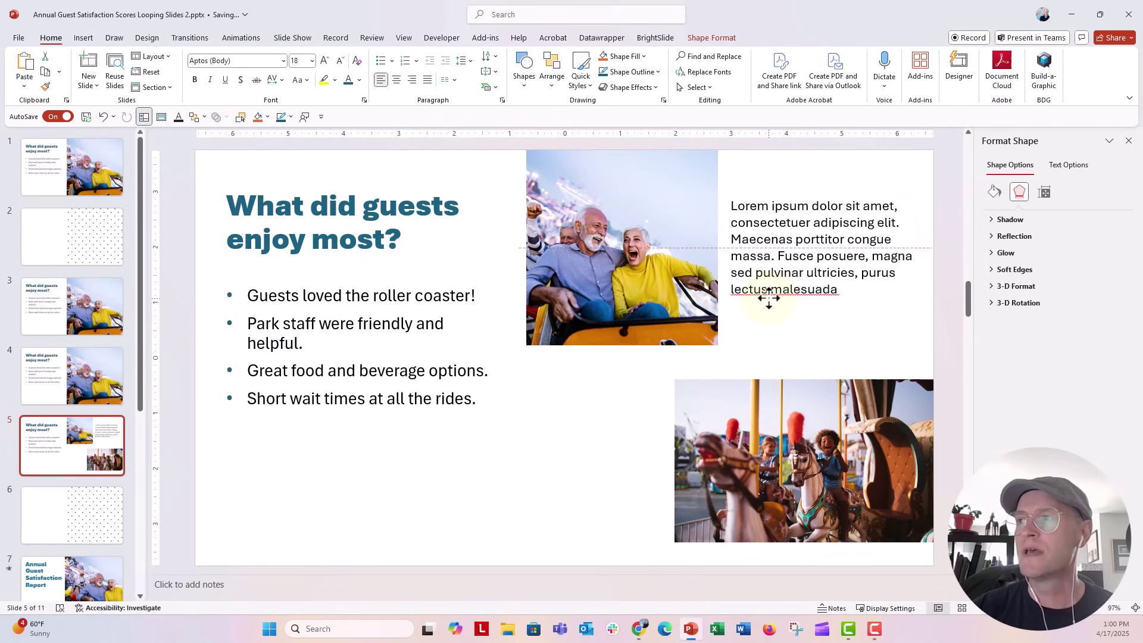
left_click_drag(771, 299, 771, 295)
left_click(321, 515)
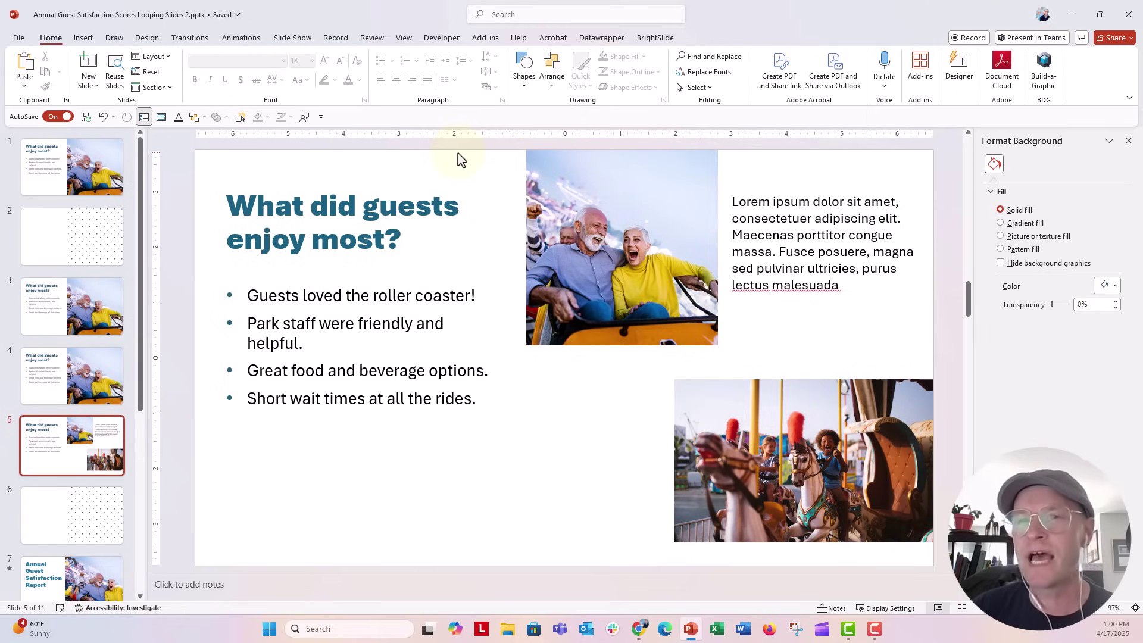
Shrink slide 5's bullet text with Decrease Font Size, then deselect it.
left_click(277, 312)
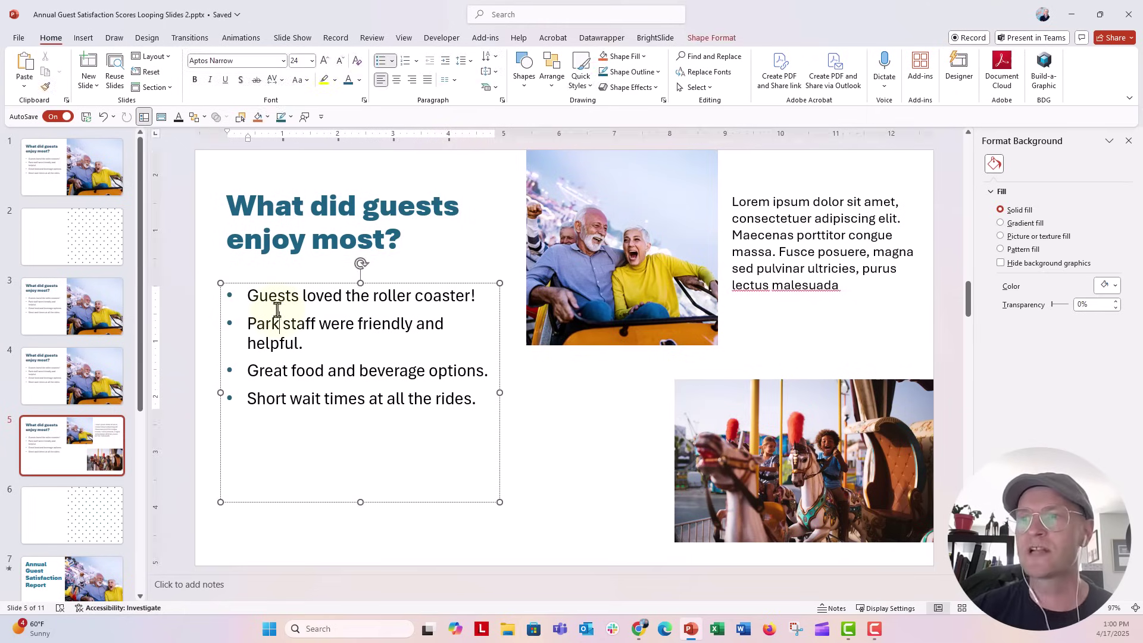
left_click(340, 61)
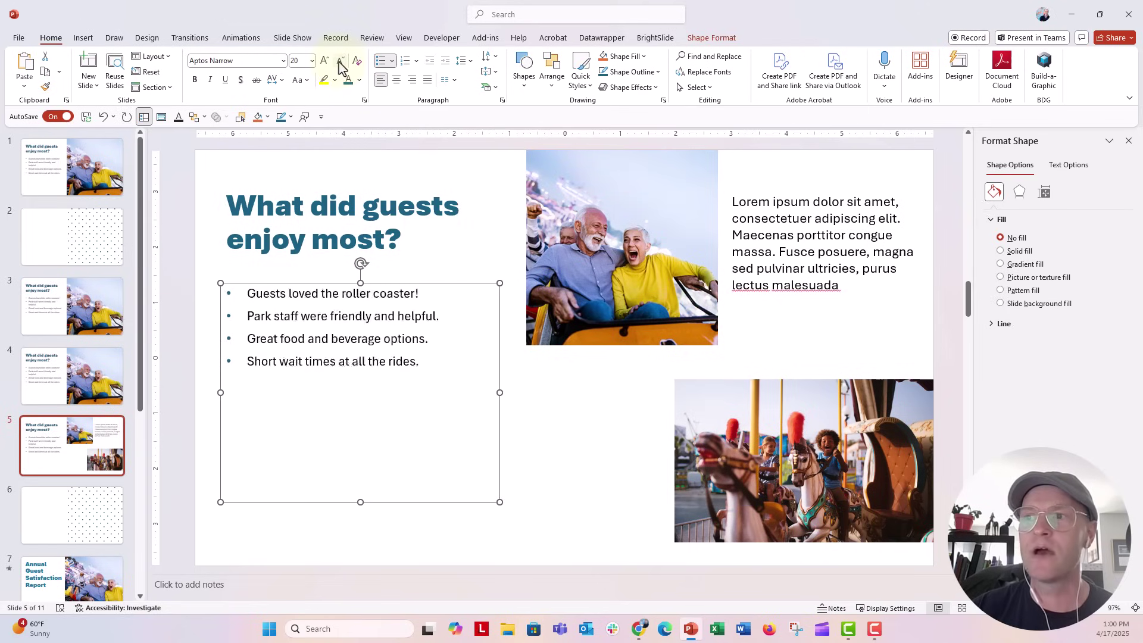
left_click(262, 544)
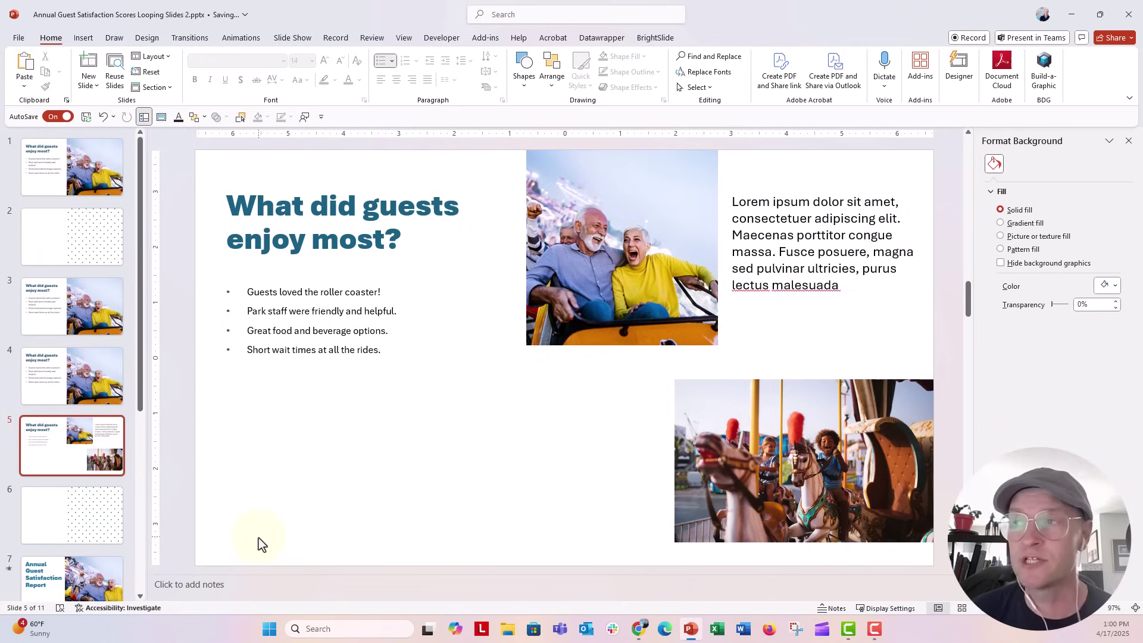
Reset slide 5, nudge the Lorem ipsum box up-left, and move on to slide 6.
left_click(156, 73)
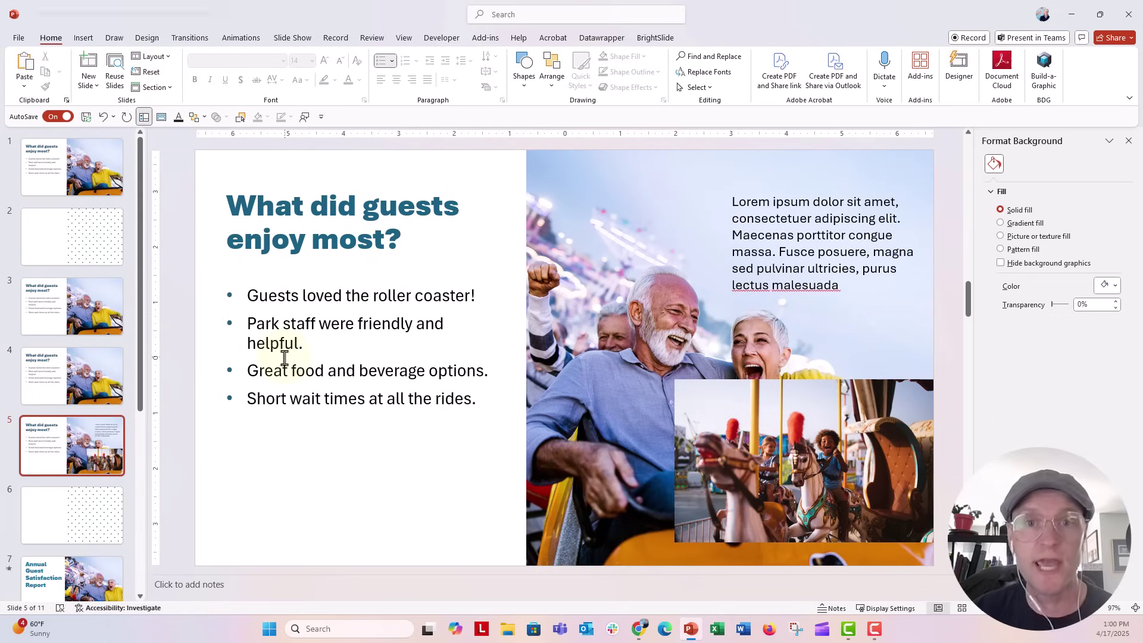
left_click(591, 201)
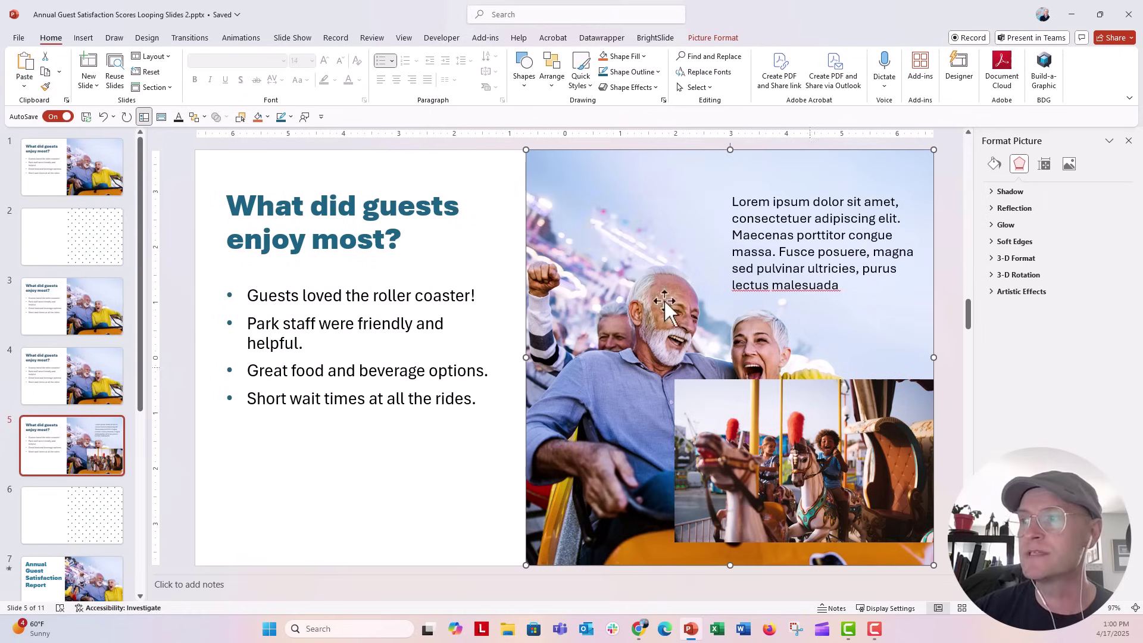
left_click(774, 444)
left_click(762, 319)
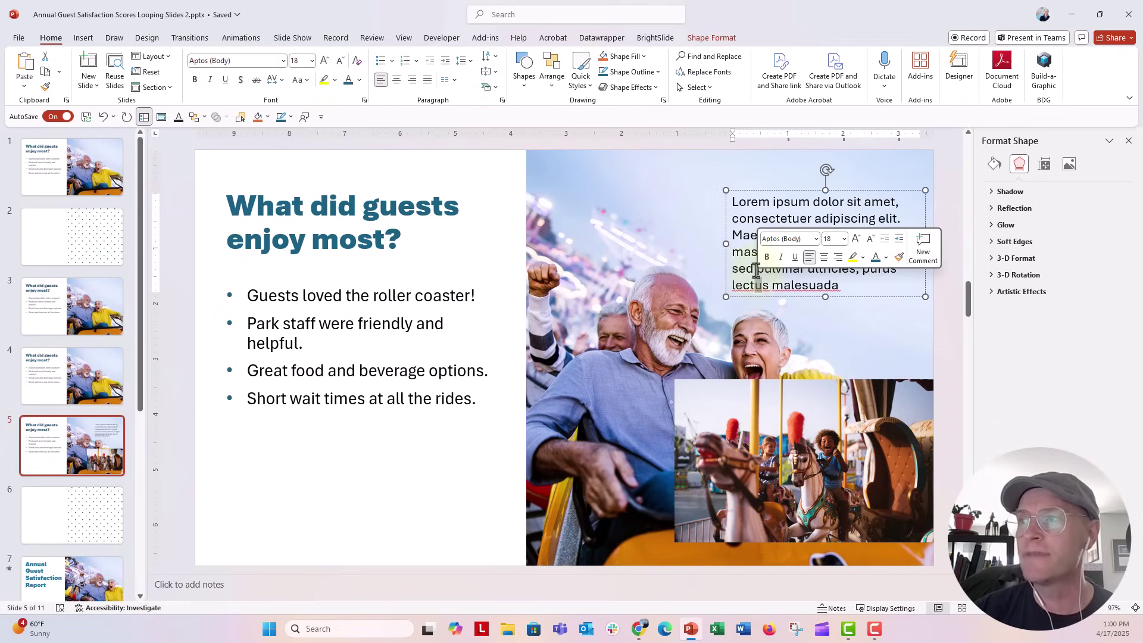
mouse_move(753, 190)
left_mouse_down()
mouse_move(679, 295)
mouse_move(745, 158)
mouse_move(726, 185)
left_mouse_up()
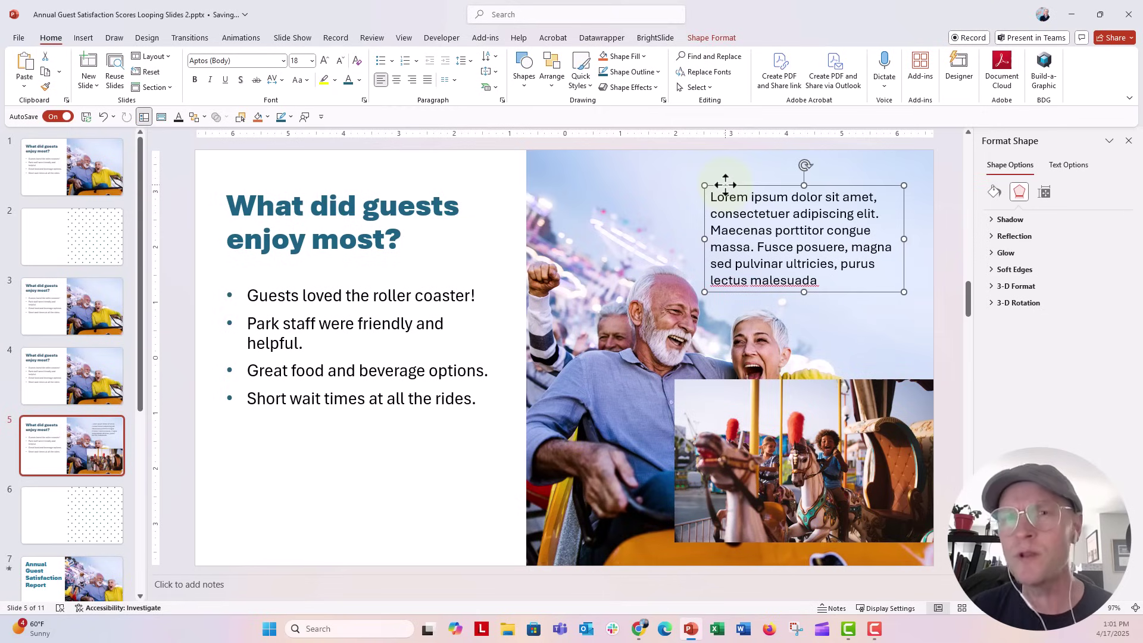
left_click(96, 509)
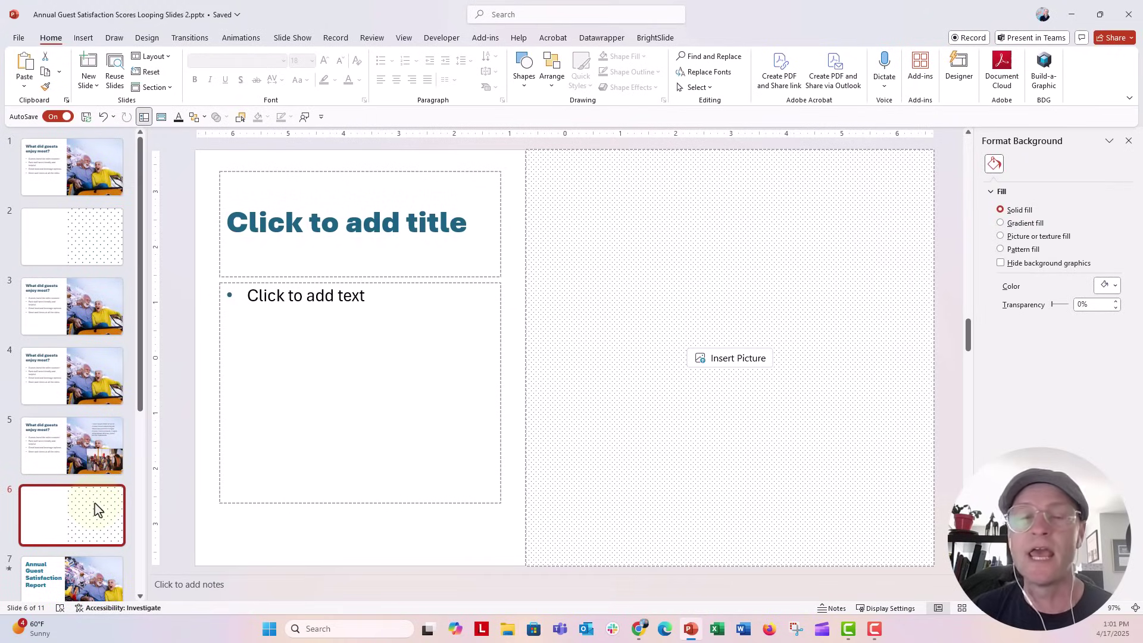
left_click(98, 455)
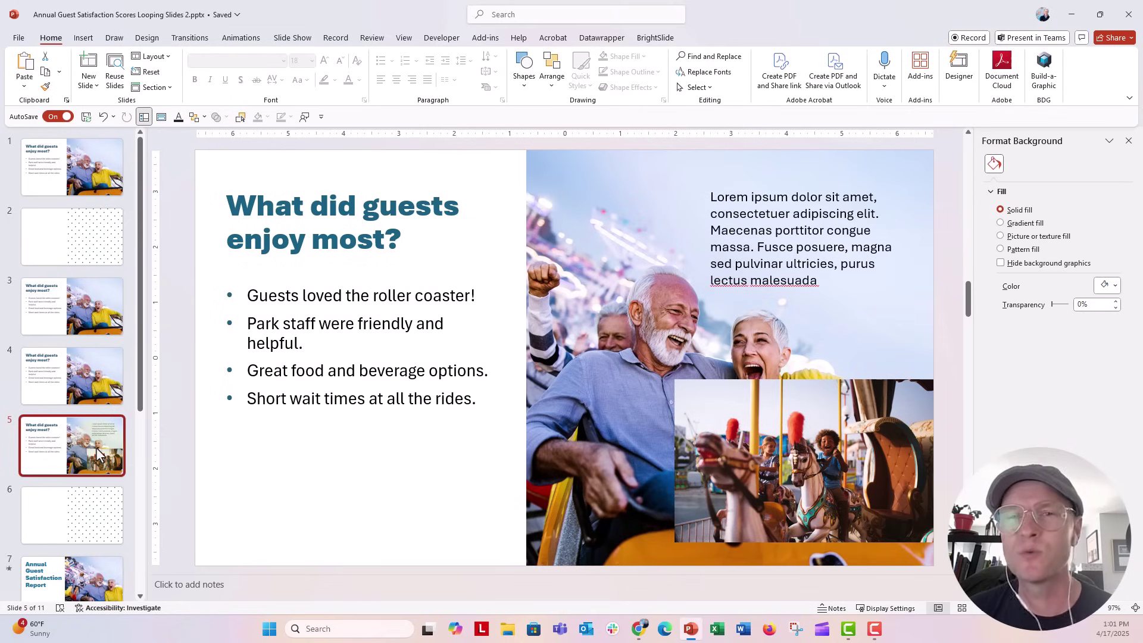
left_click(99, 523)
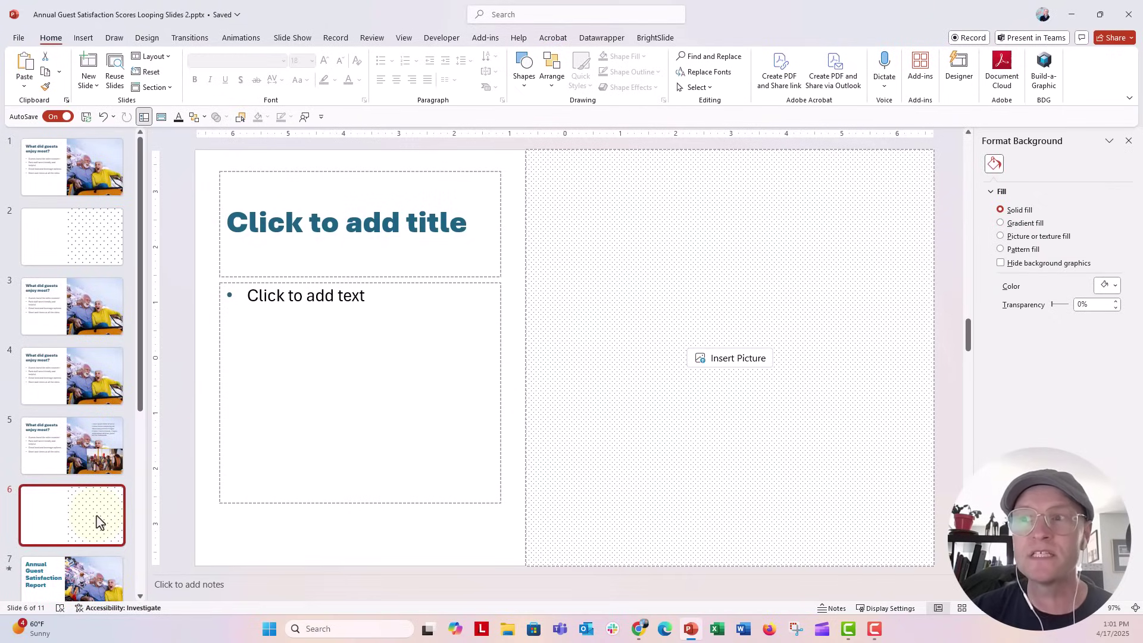
Delete slide 6's body, title and picture placeholders, then bring all three back with Reset.
left_click(220, 313)
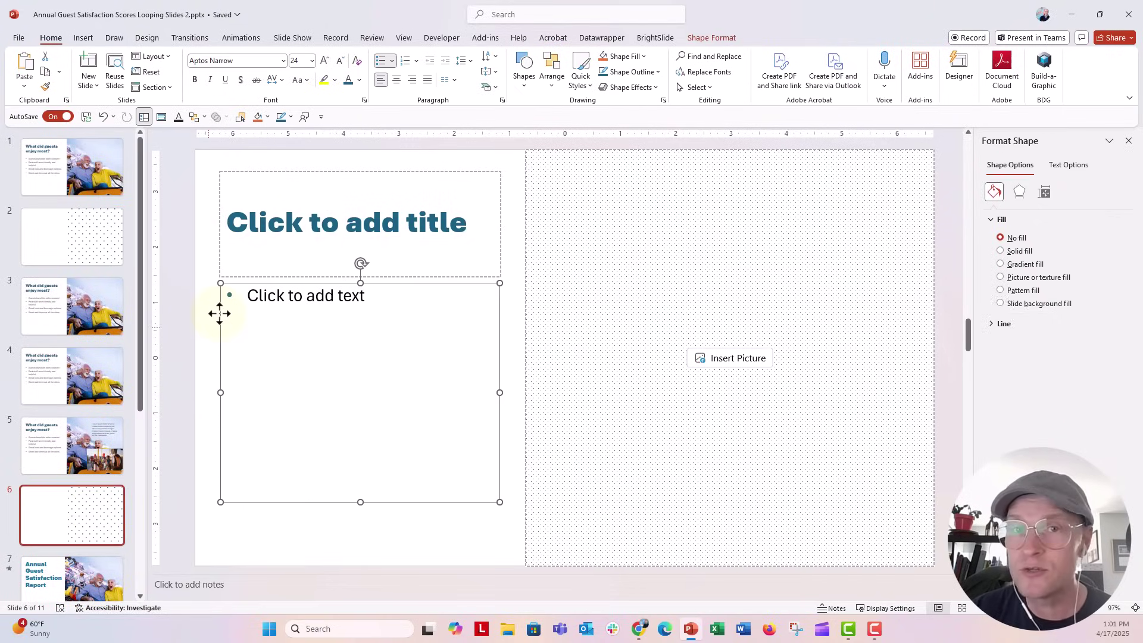
key("Delete")
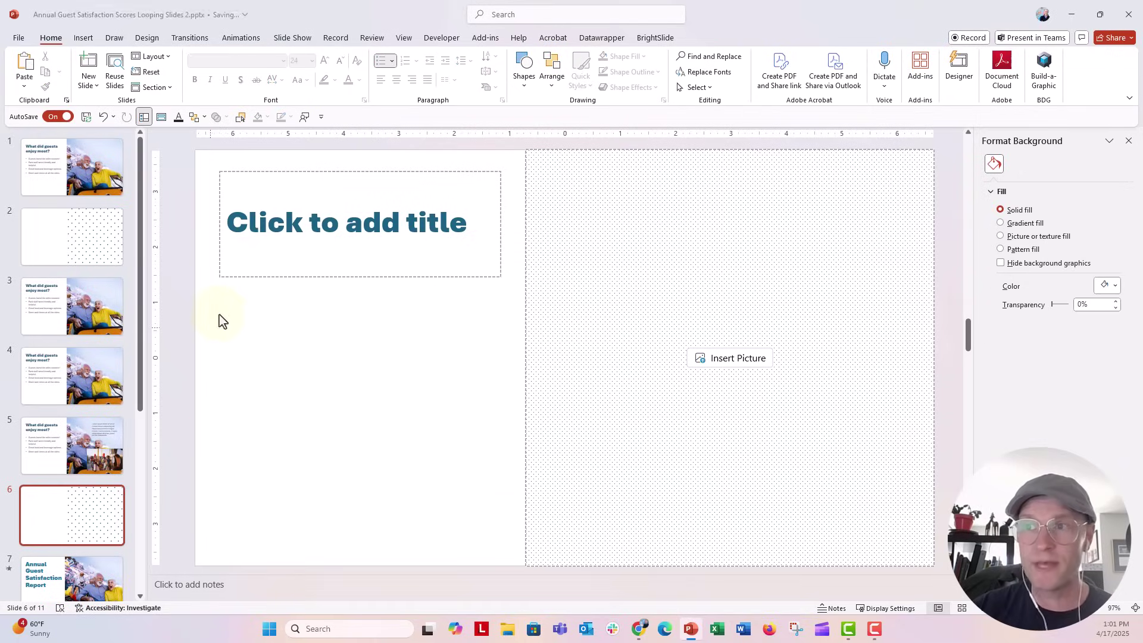
left_click(219, 268)
key("Delete")
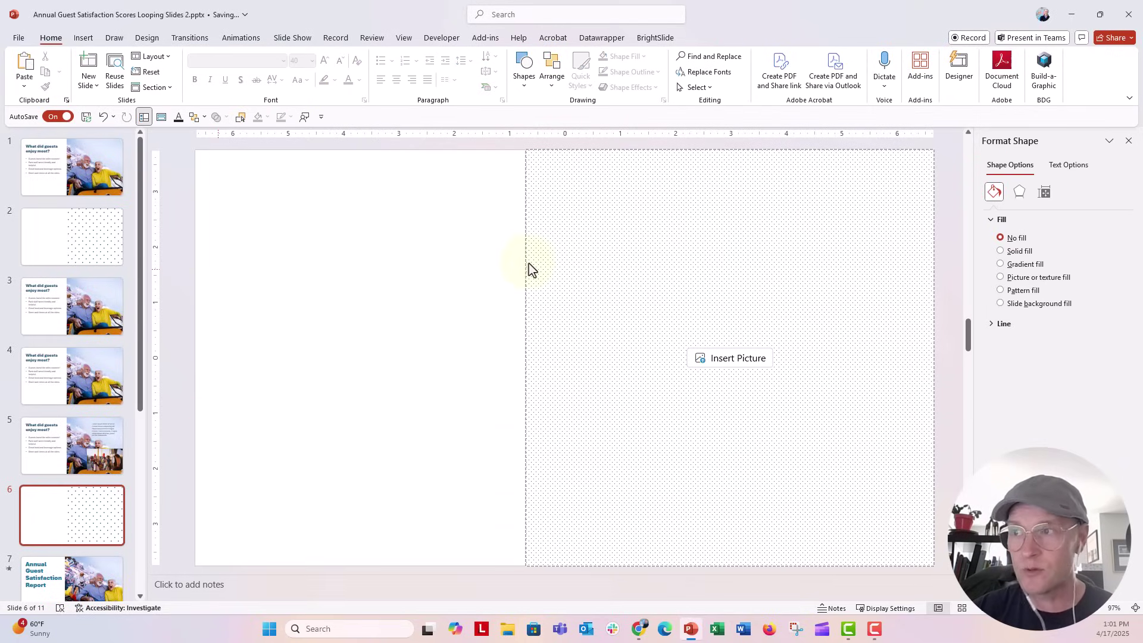
left_click(528, 268)
key("Delete")
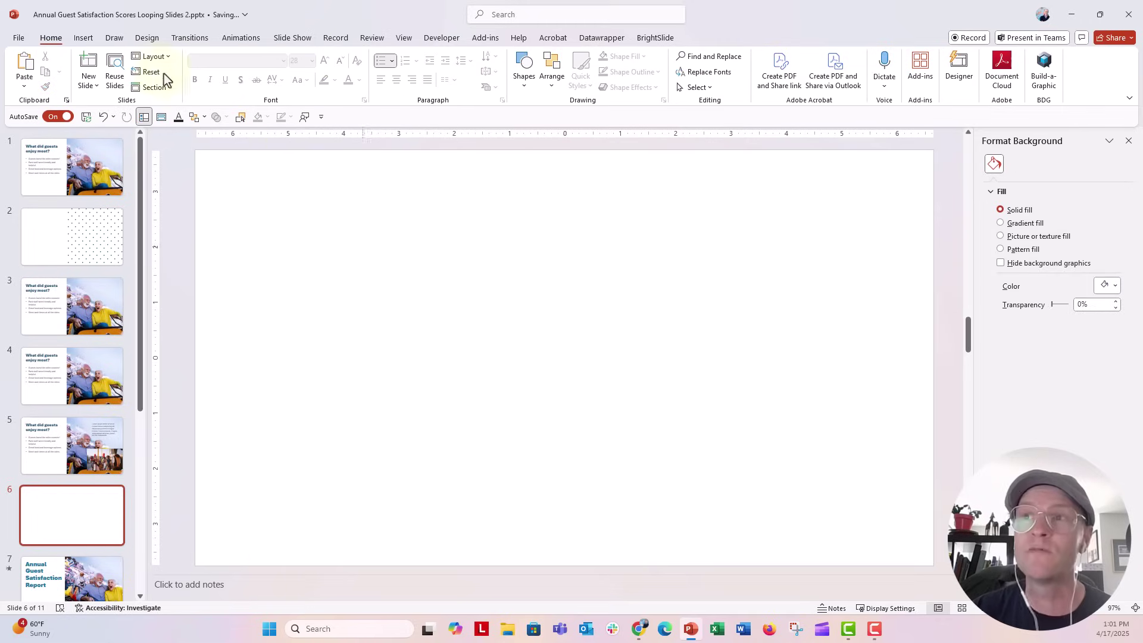
left_click(157, 74)
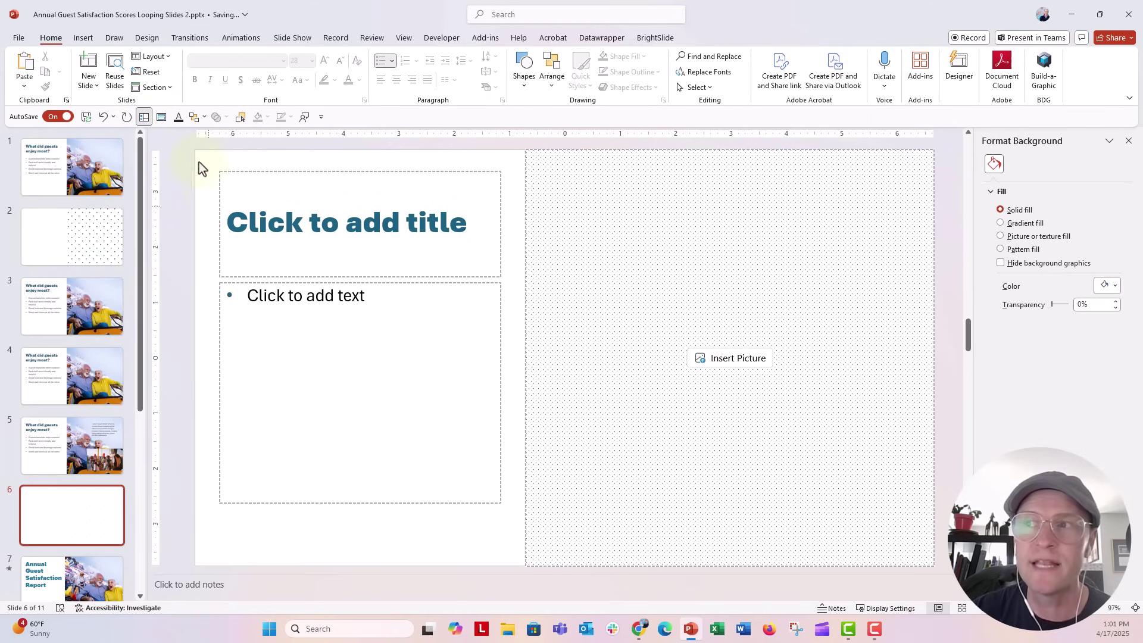